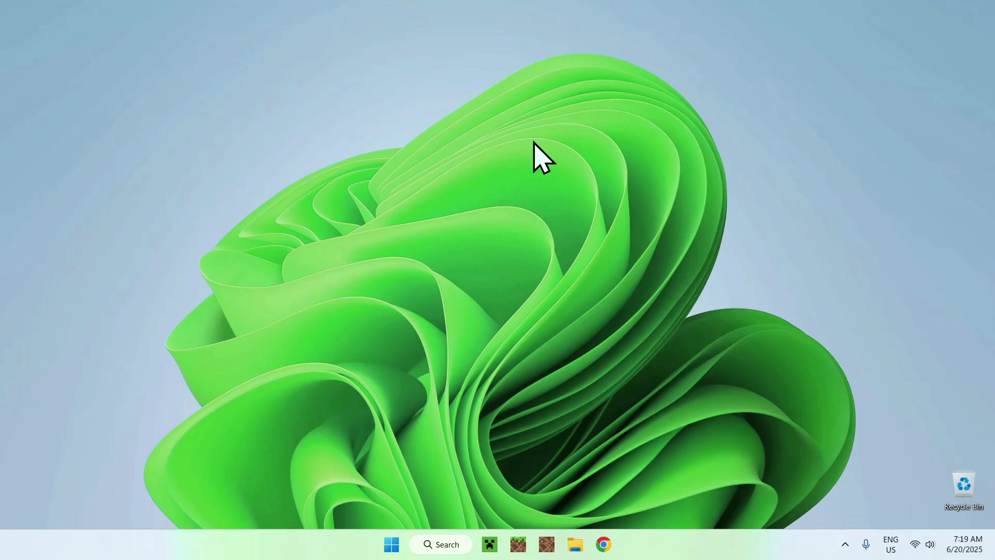
Open Chrome, search for Modrinth, and go to the Mods catalogue on its website.
click(604, 541)
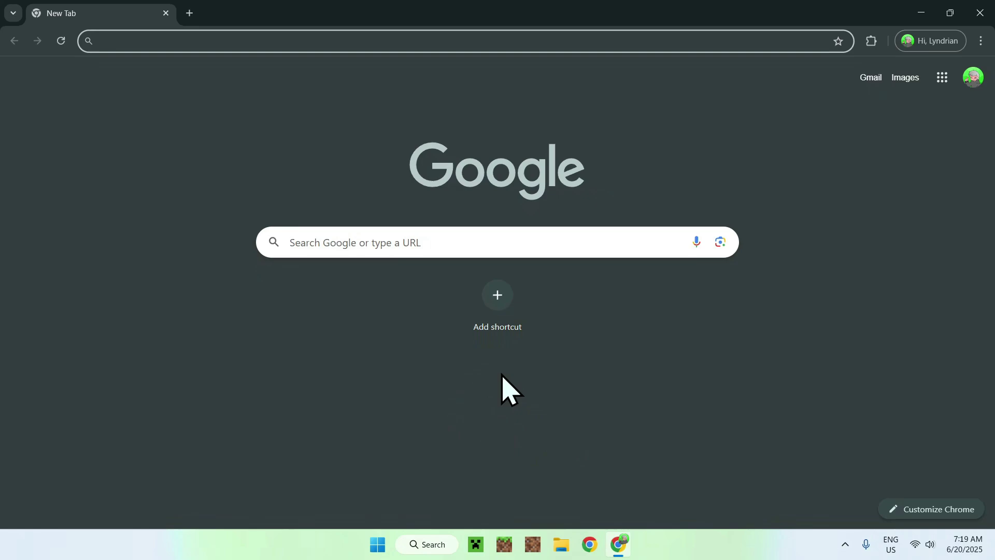
click(564, 241)
text(Modrinth)
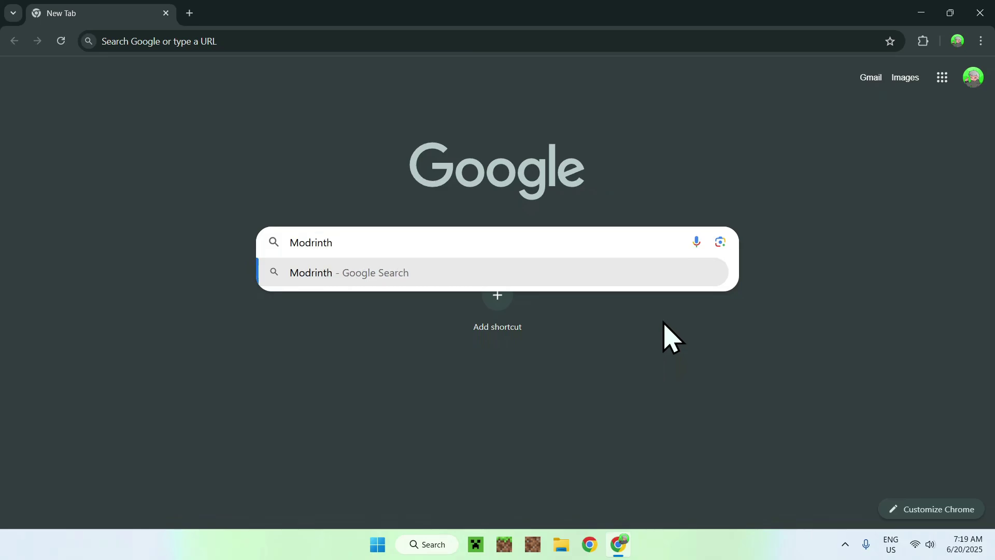
key(Return)
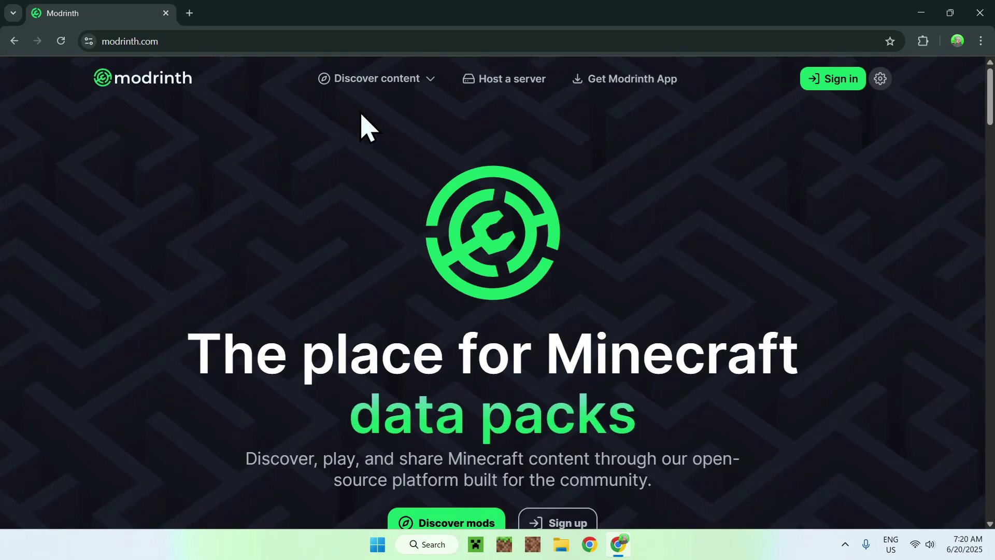
click(376, 80)
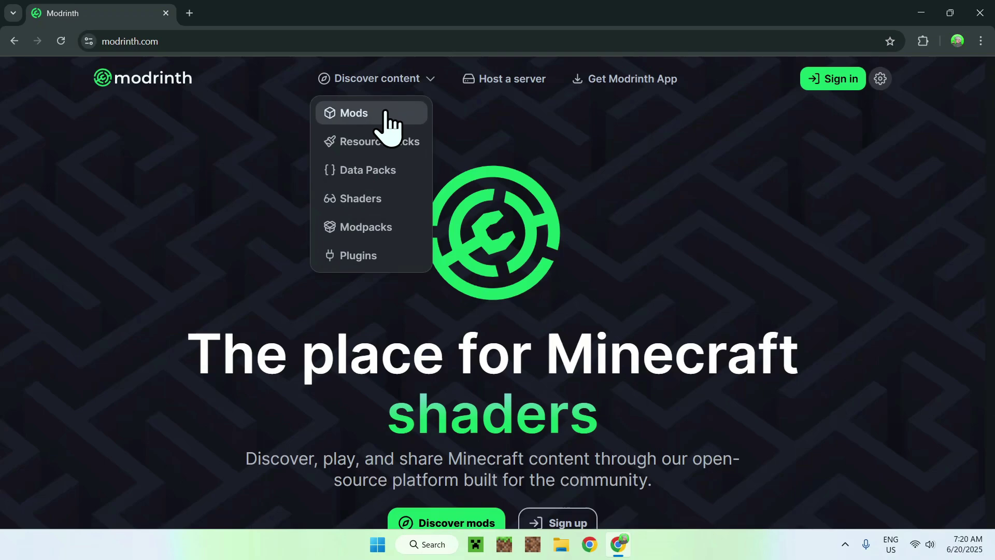
click(397, 111)
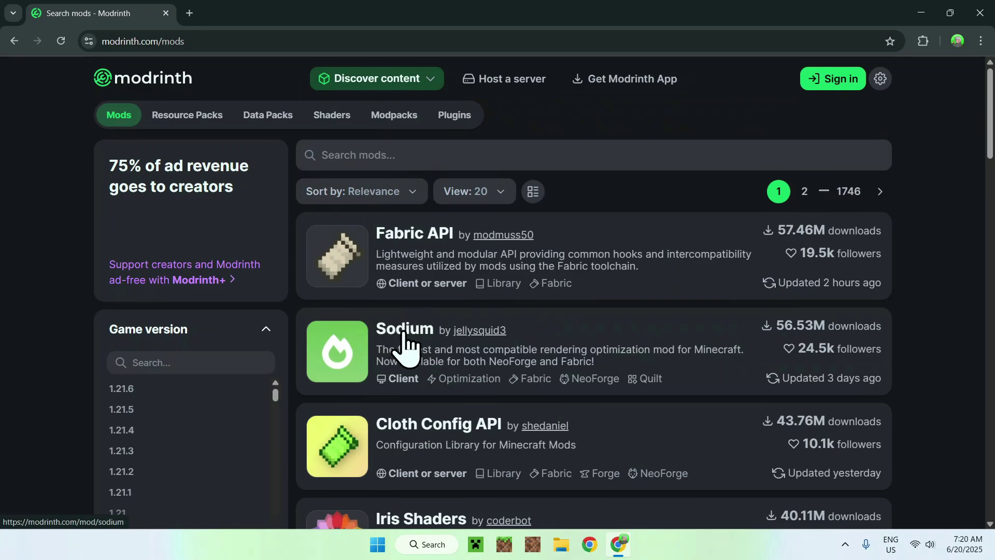
Search the mods catalogue for Sodium and open the Sodium mod's page.
click(547, 156)
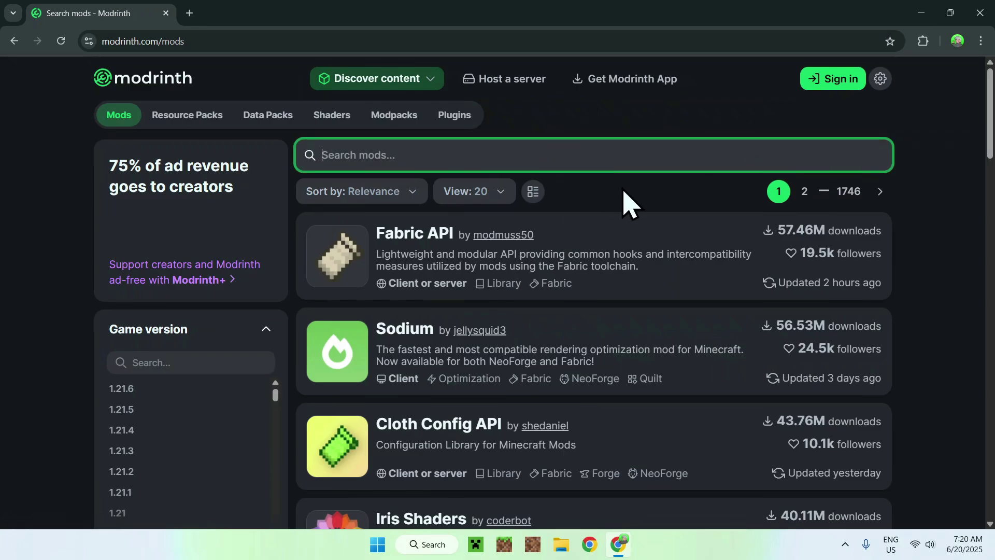
text(Sodium)
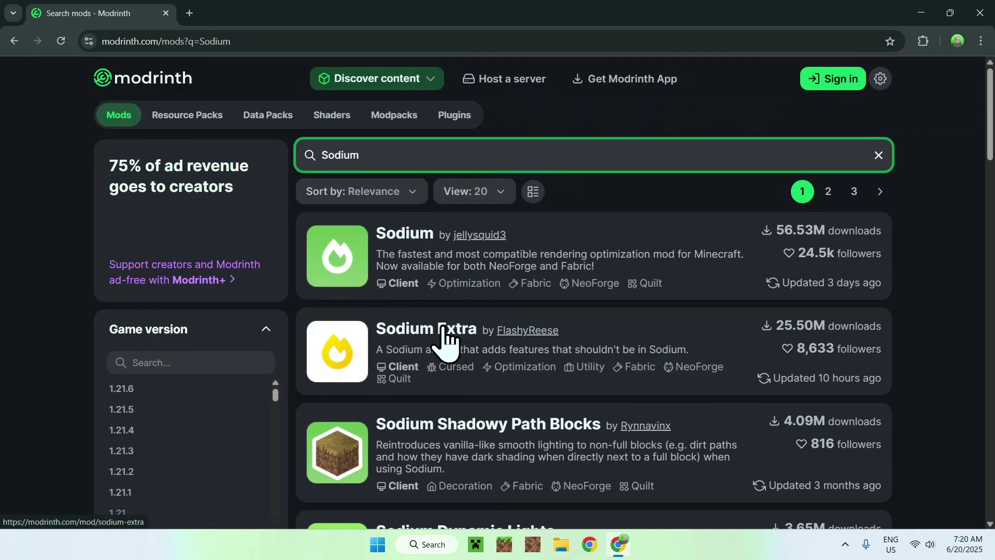
click(399, 239)
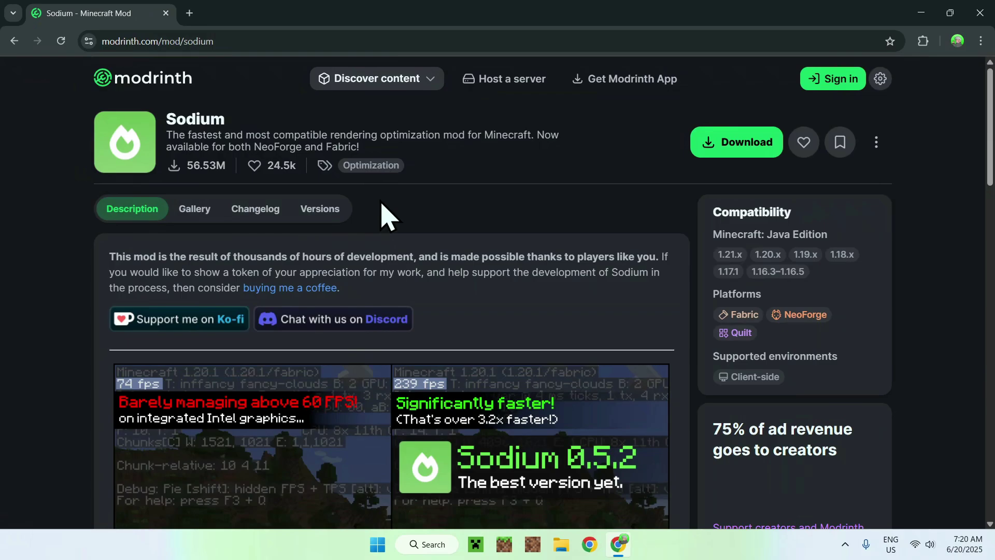
Filter Sodium's versions to game version 1.21.6 and download the mc1.21.6-0.6.13-fabric file.
click(325, 218)
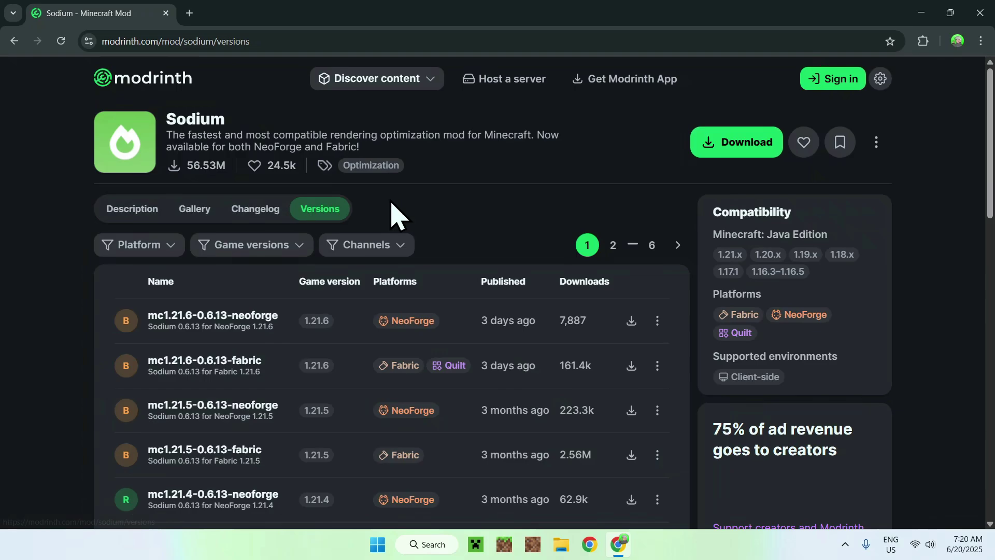
click(259, 252)
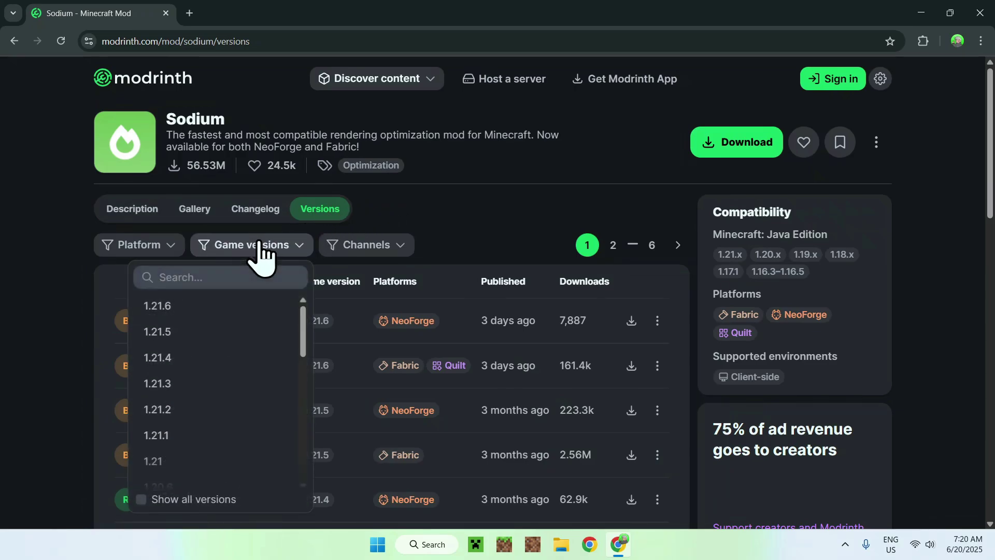
click(193, 307)
click(491, 210)
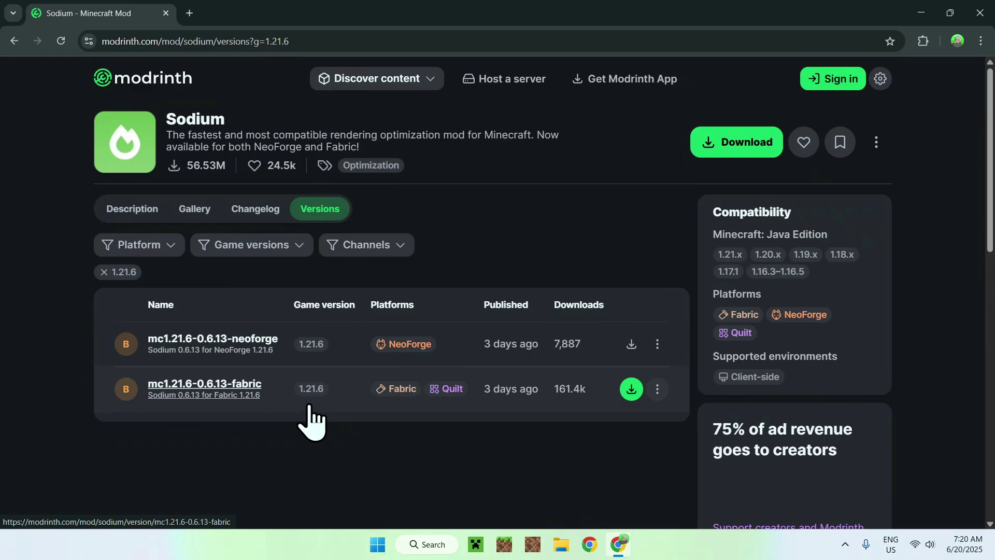
click(632, 389)
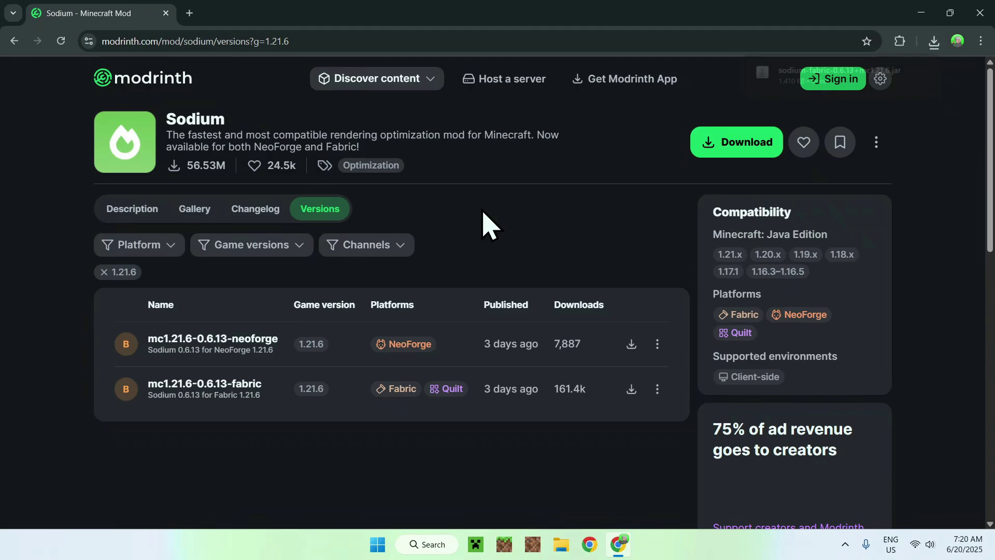
Return to the Mods catalogue, search for Sodium, and open the Sodium Extra page.
click(385, 83)
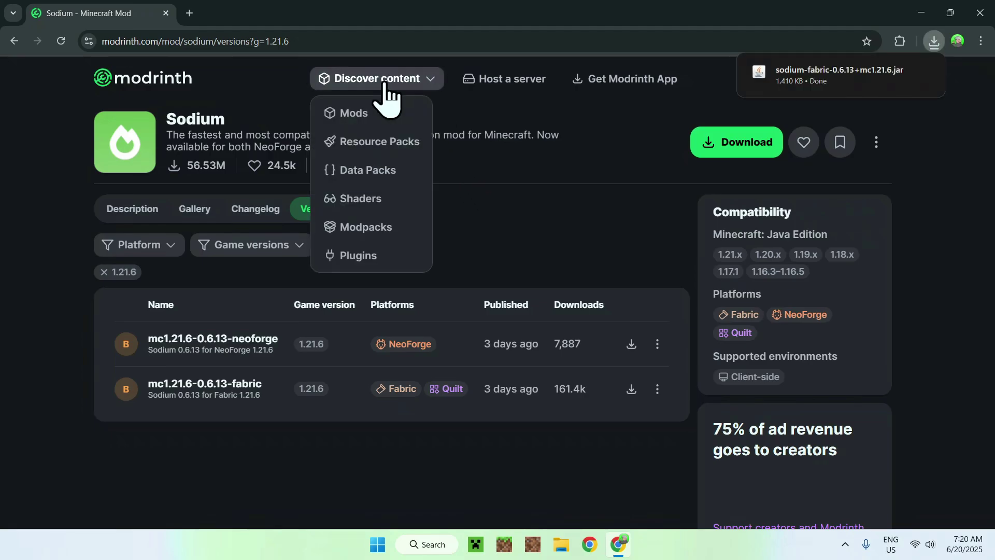
click(396, 115)
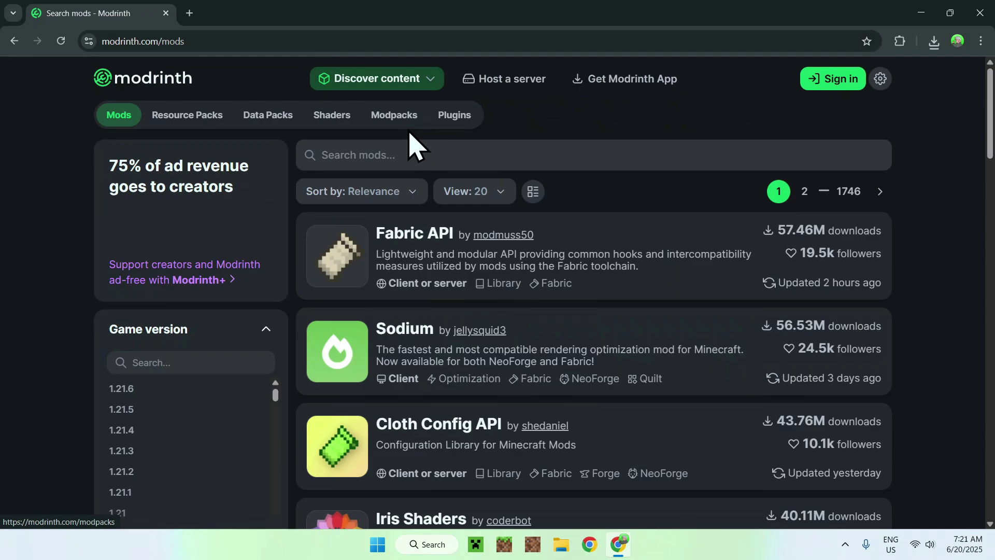
click(436, 157)
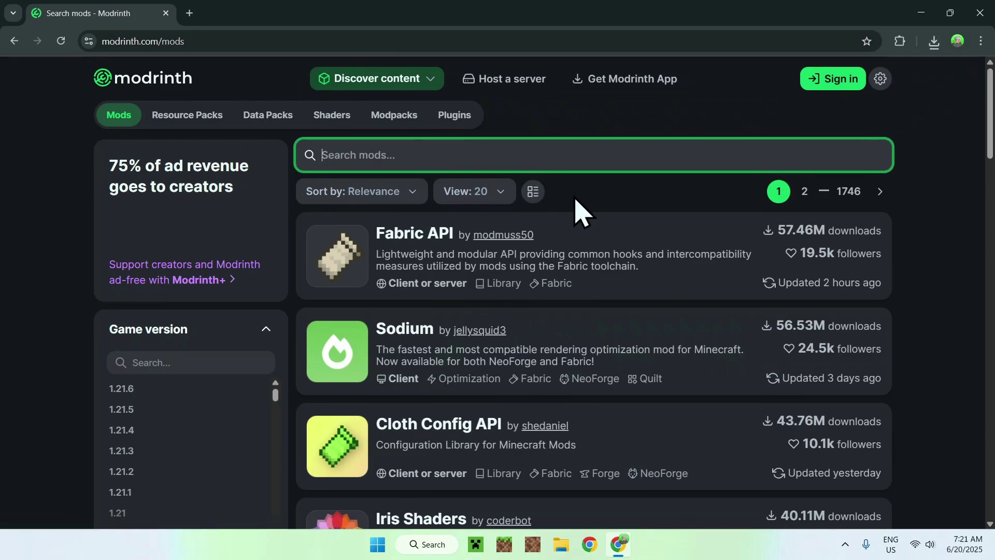
text(Sodium)
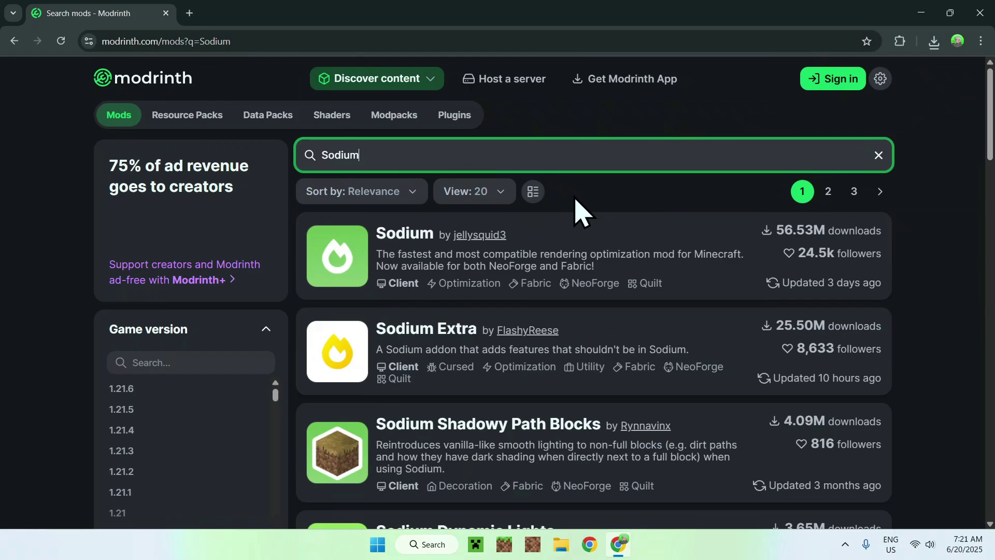
click(434, 336)
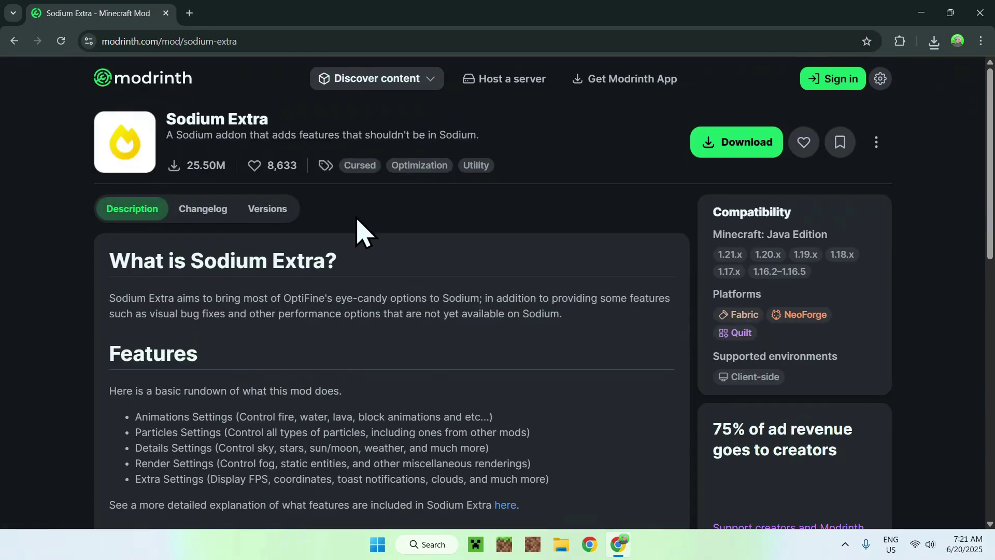
Filter Sodium Extra's versions to game version 1.21.6 and download the mc1.21.6-0.6.4+fabric file.
click(267, 223)
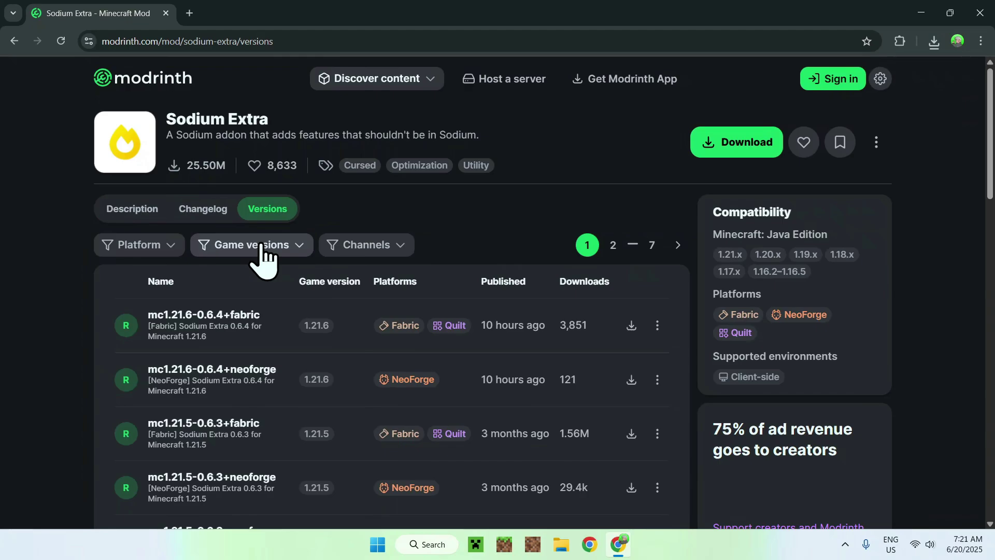
click(259, 248)
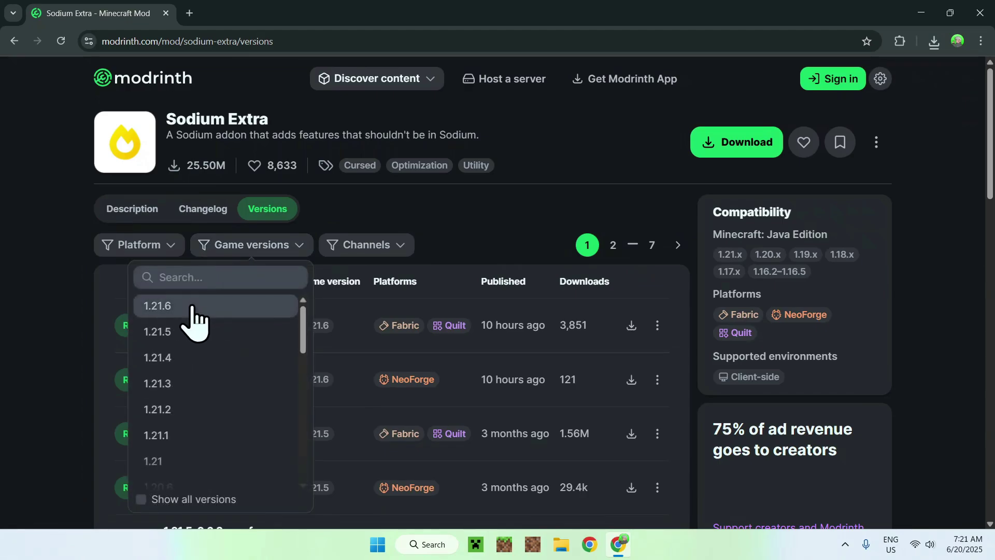
click(191, 311)
click(422, 227)
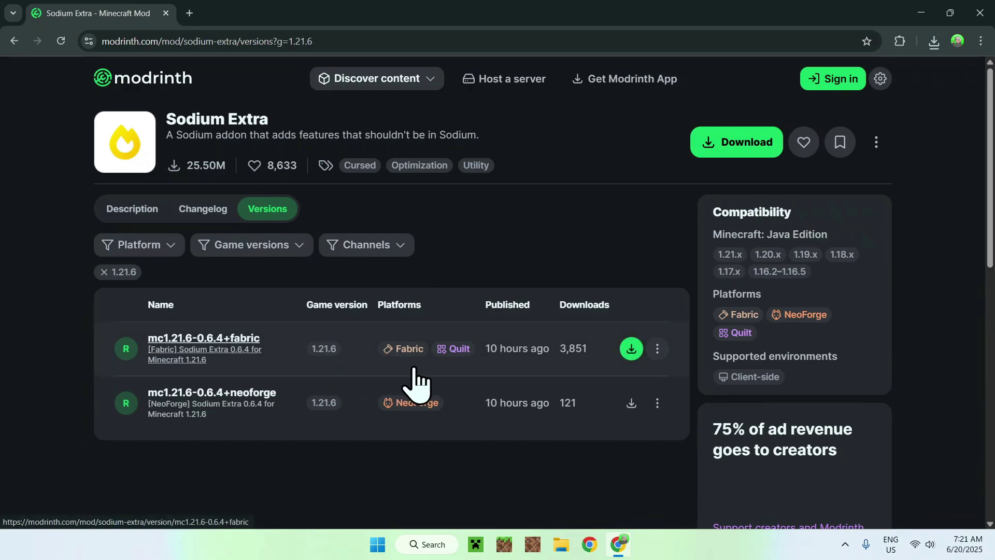
click(631, 348)
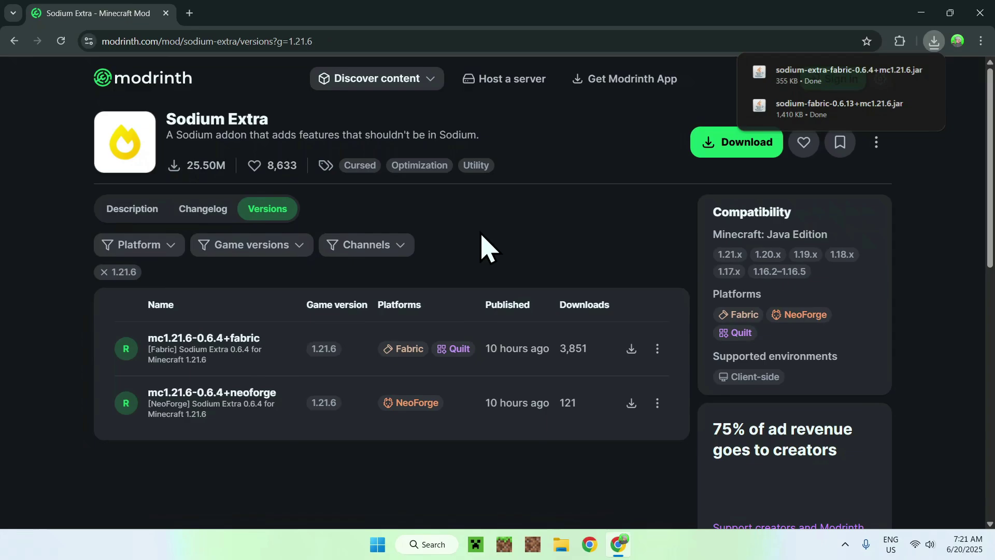
Search Google for Fabric Minecraft in a new tab and open the fabricmc.net home page.
click(190, 13)
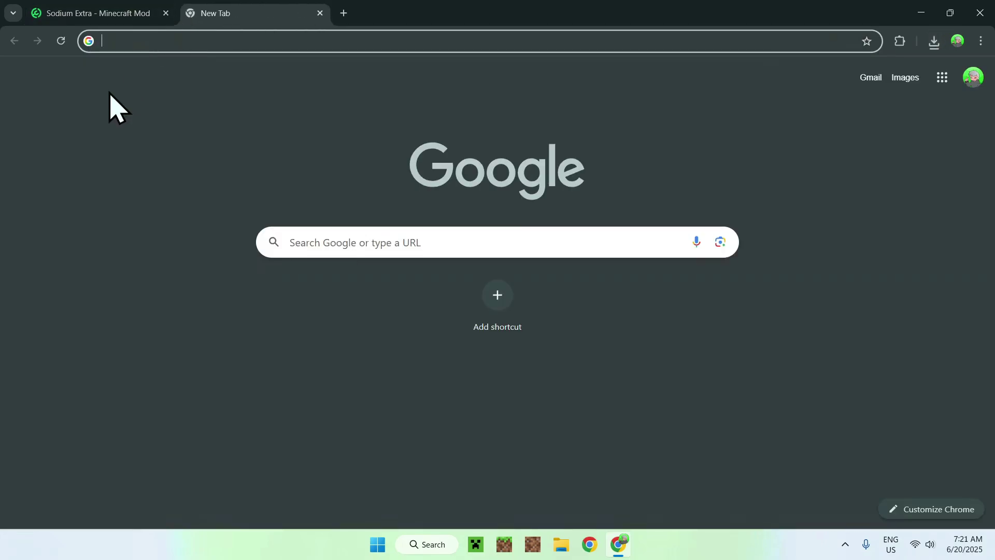
click(344, 243)
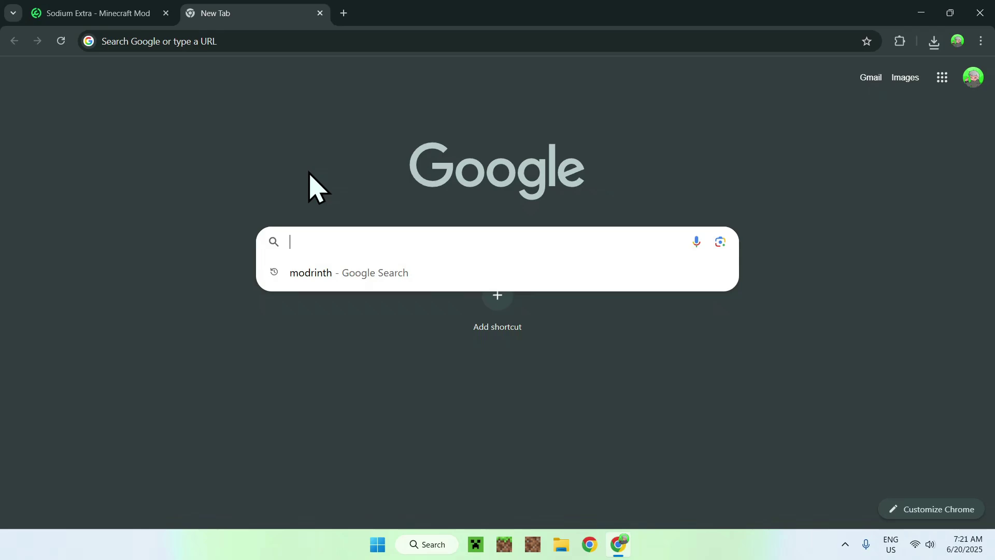
text(Fabric Minecraft)
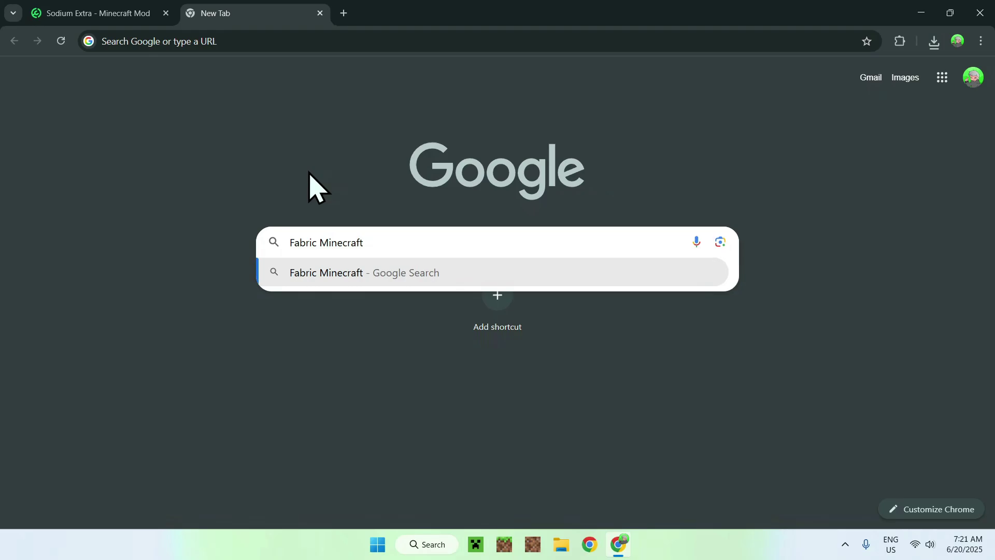
key(Return)
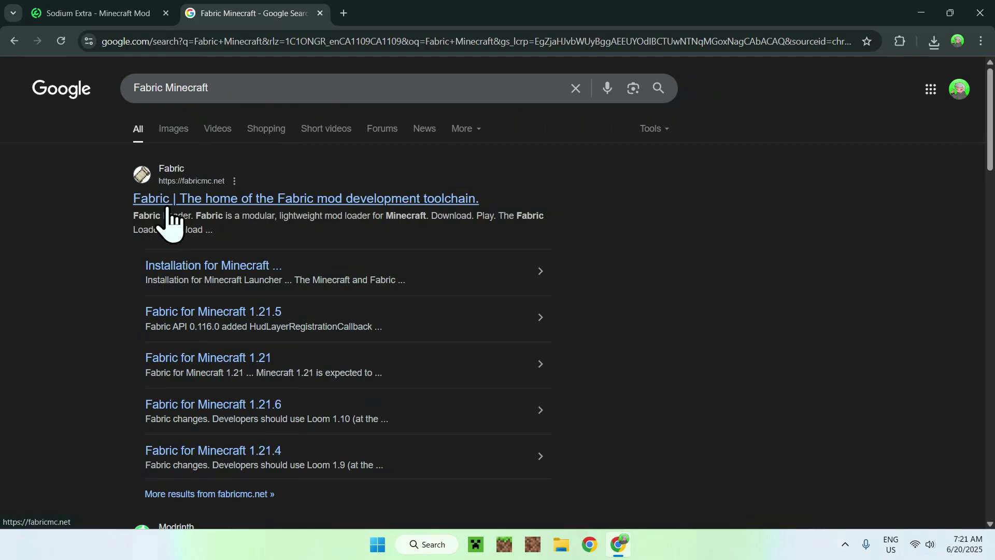
click(177, 200)
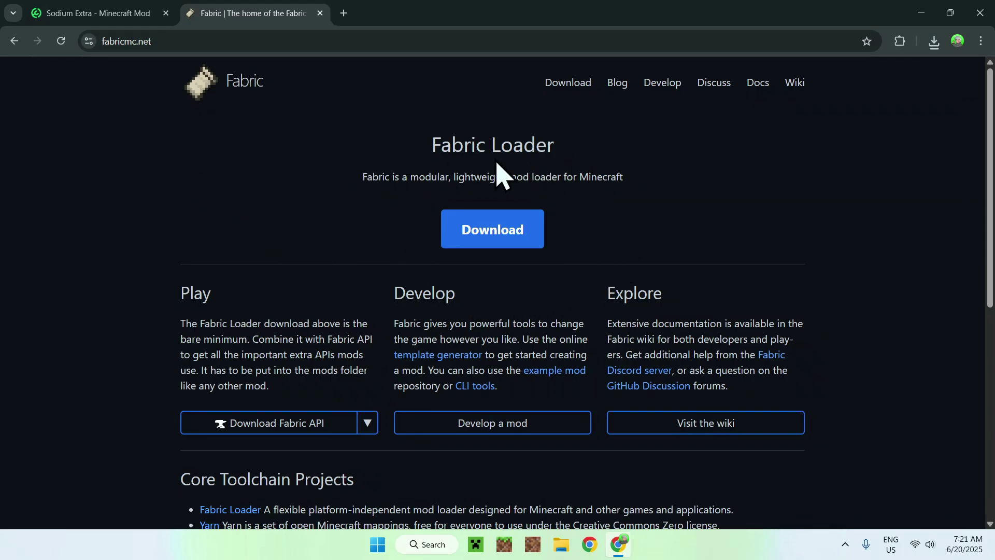
Download the Fabric installer for Windows and close the browser.
click(497, 234)
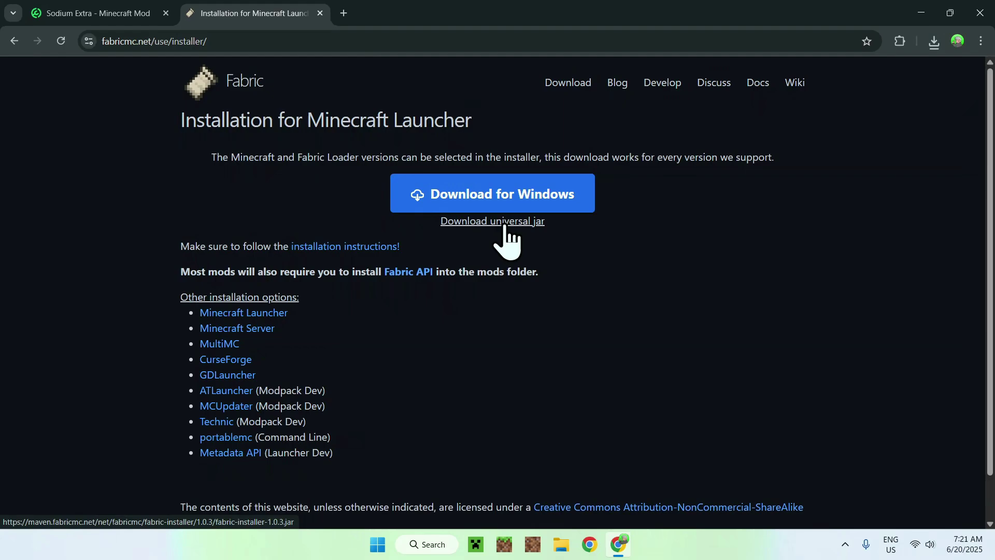
click(491, 197)
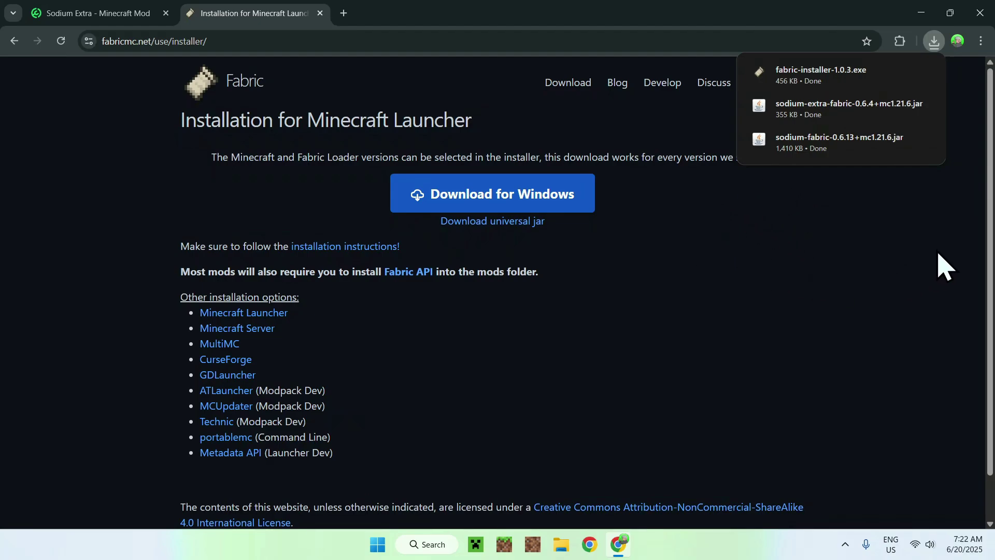
click(980, 12)
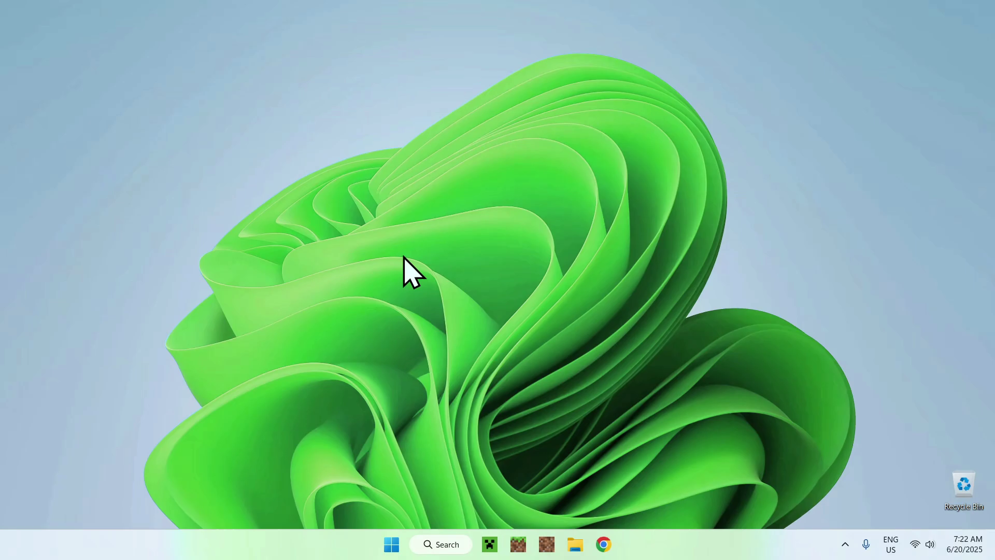
Switch to File Explorer and run fabric-installer-1.0.3.exe from the Downloads folder.
click(574, 544)
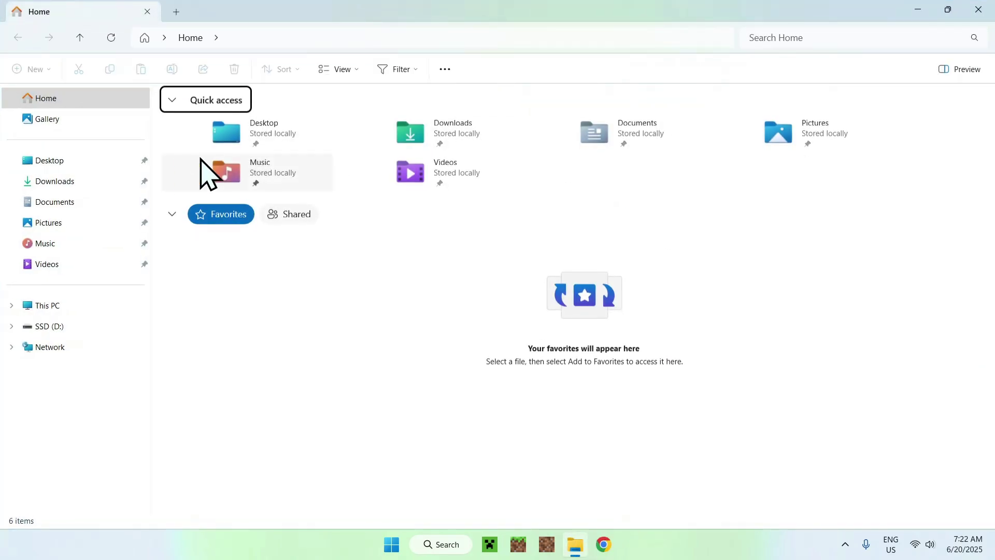
click(97, 181)
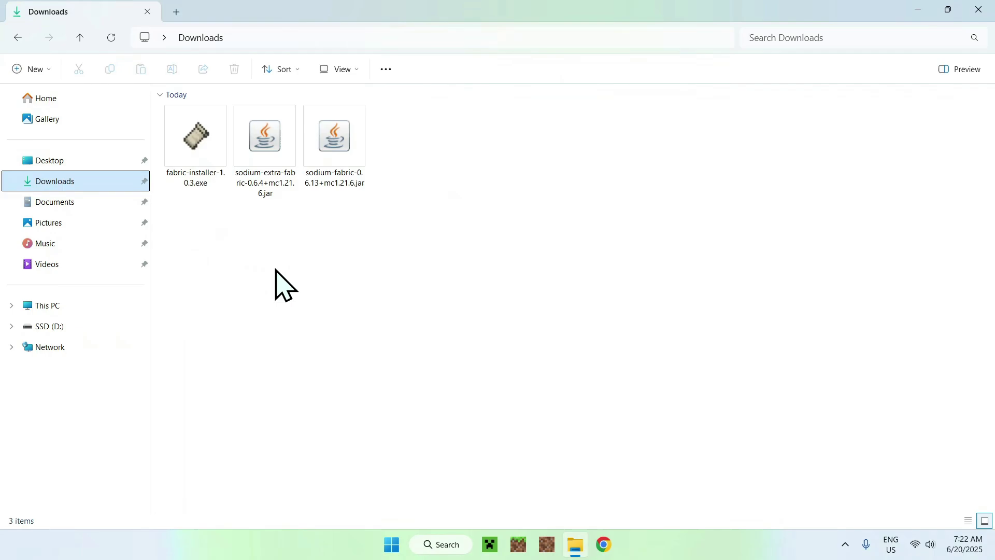
double_click(188, 173)
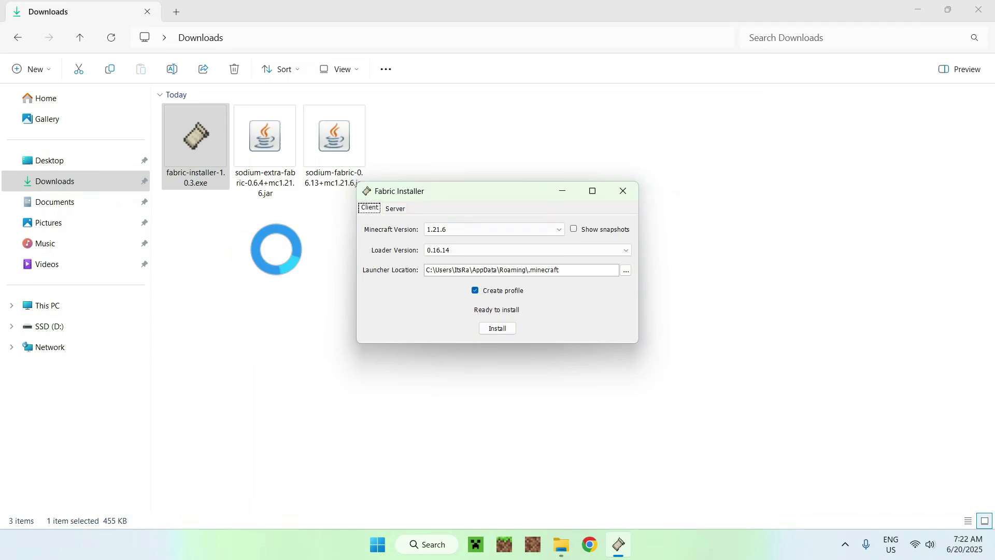
Choose Minecraft version 1.21.6 in the Fabric Installer and install the client loader.
click(435, 229)
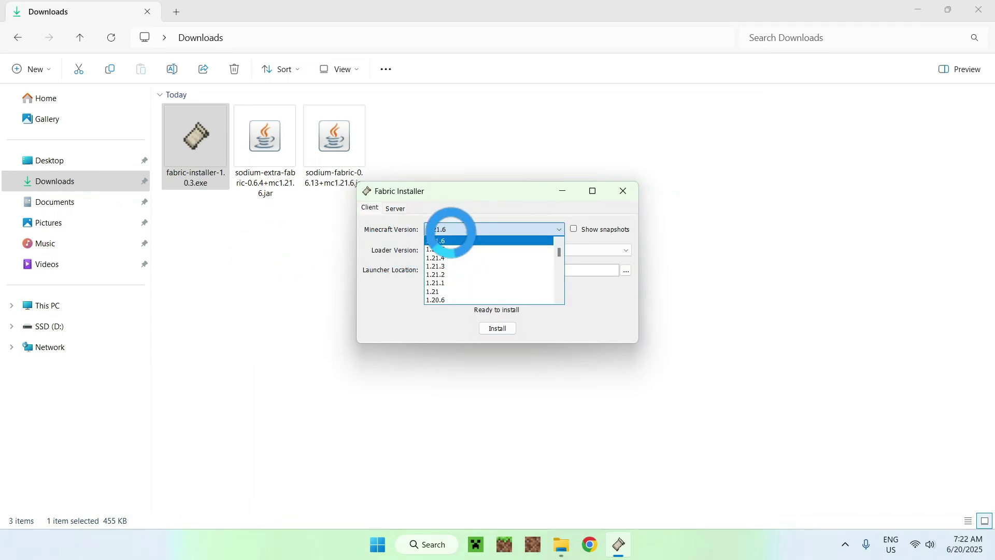
click(462, 242)
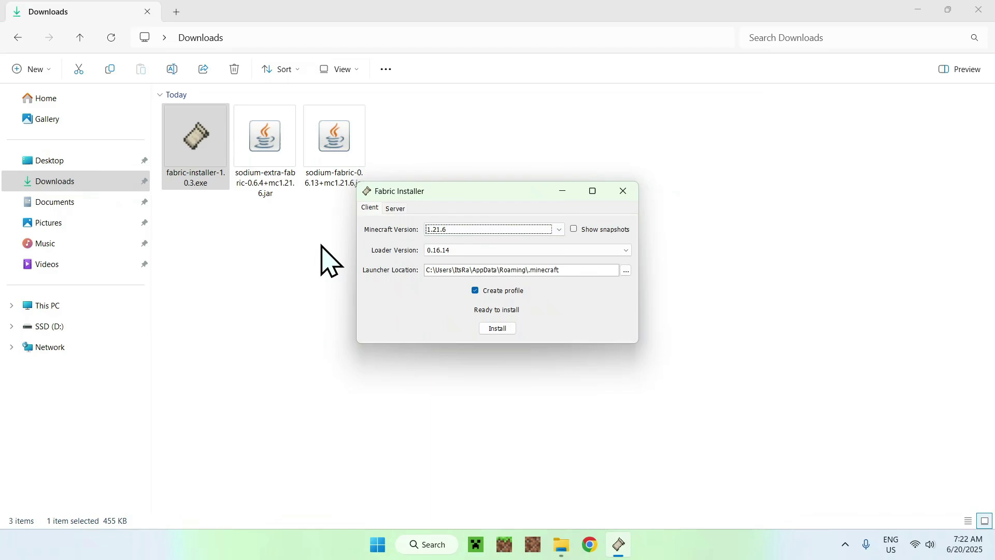
click(497, 330)
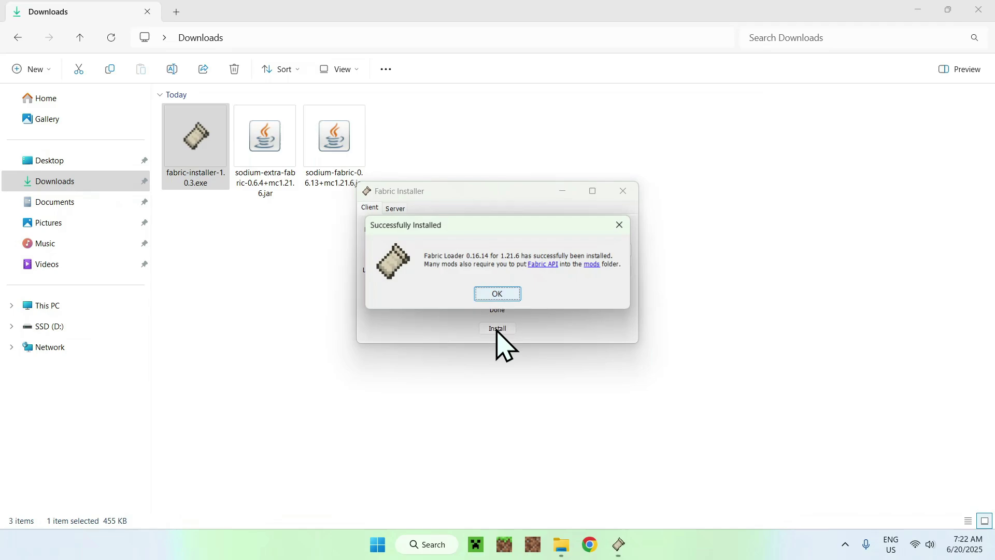
Dismiss the successful installation message and close the Fabric Installer.
click(497, 294)
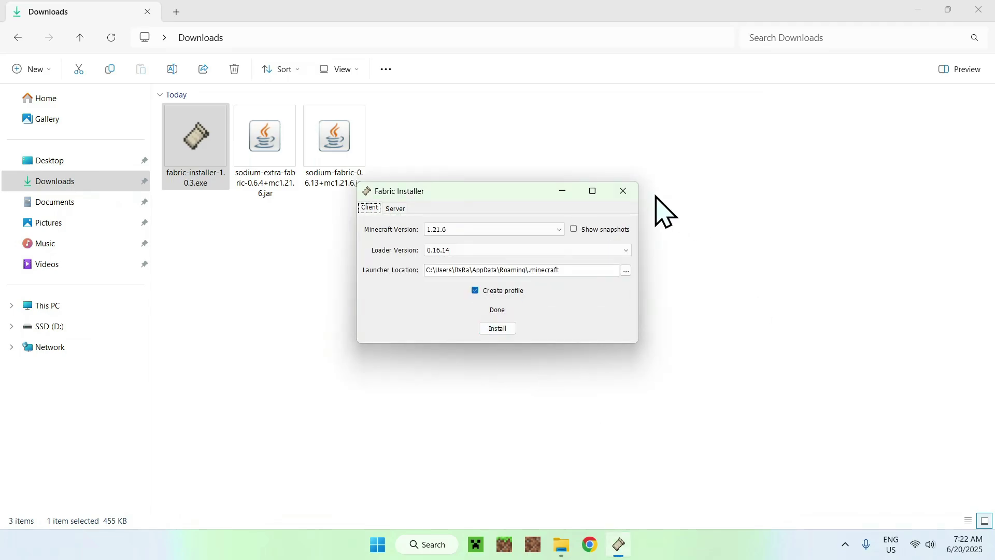
click(624, 192)
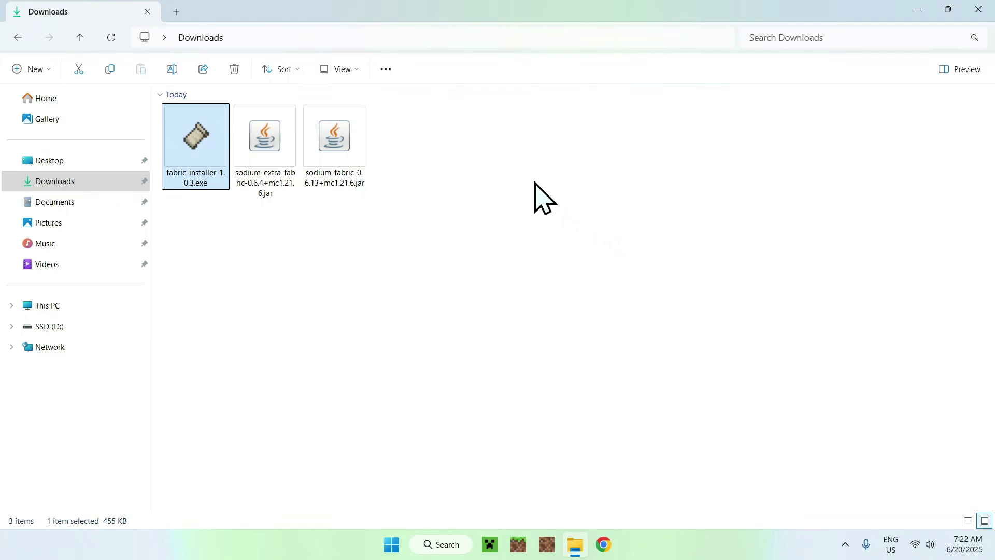
Switch to the Minecraft Launcher and open the mods folder of the fabric-loader-1.21.6 installation.
click(490, 539)
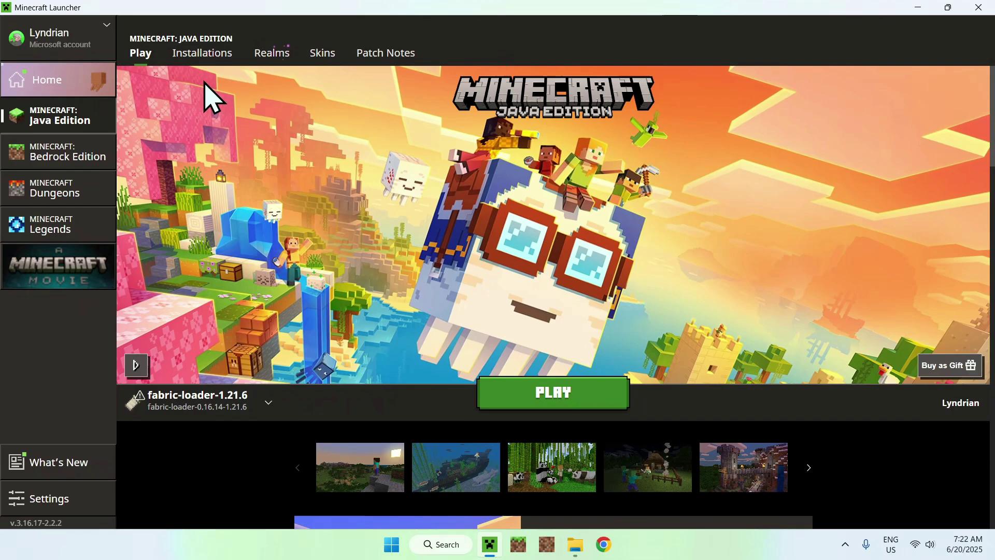
click(199, 57)
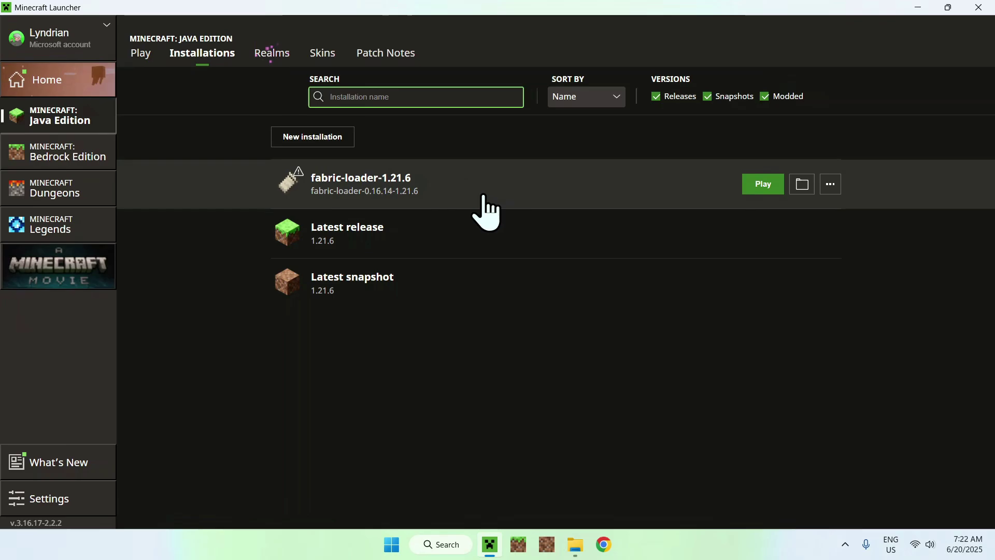
click(802, 187)
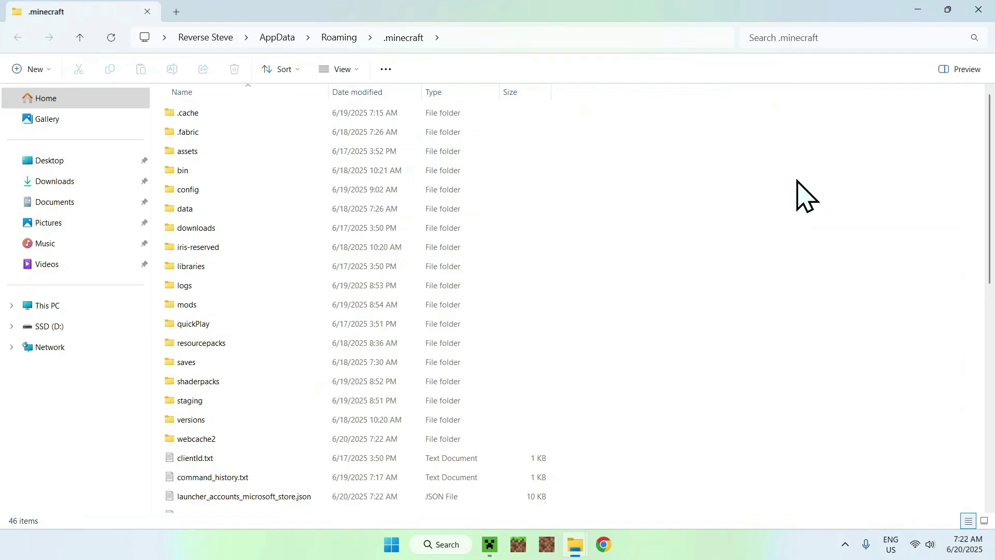
click(238, 305)
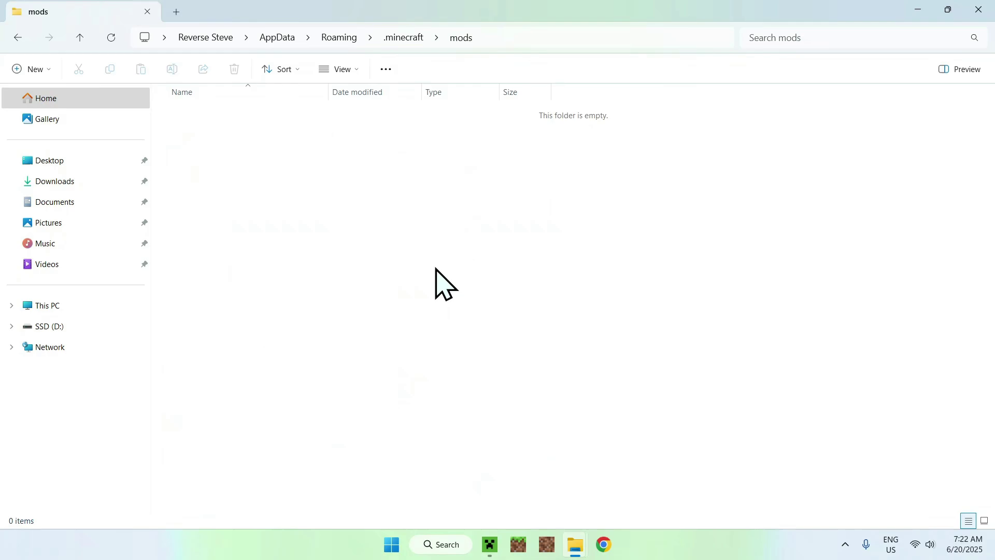
Copy the Sodium and Sodium Extra jar files from Downloads into the .minecraft mods folder.
click(80, 184)
drag(408, 234, 280, 166)
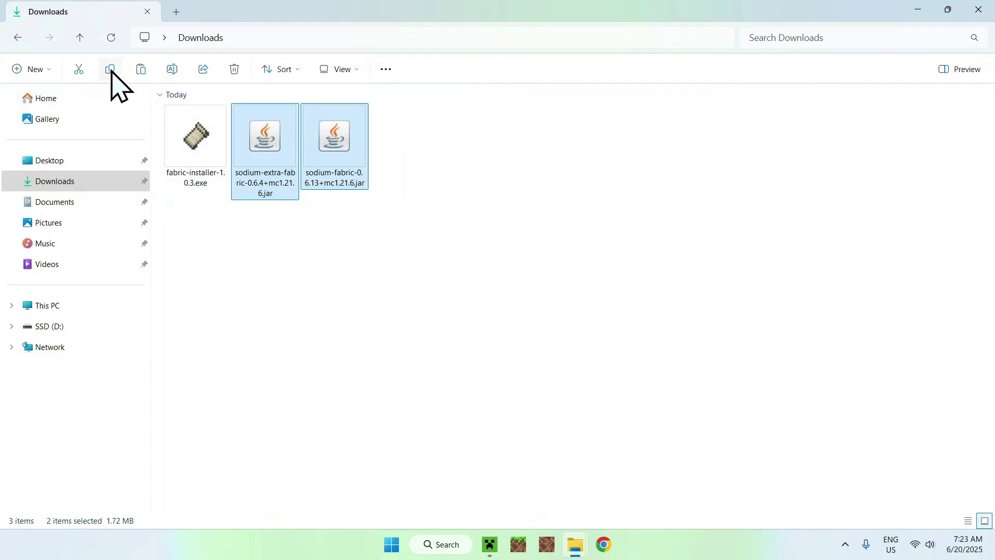
click(18, 38)
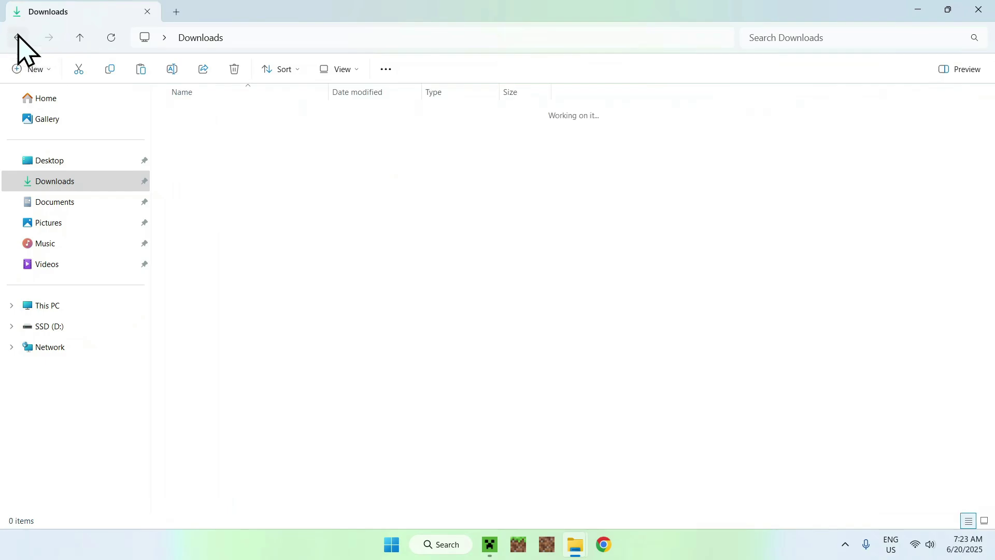
click(141, 71)
click(281, 174)
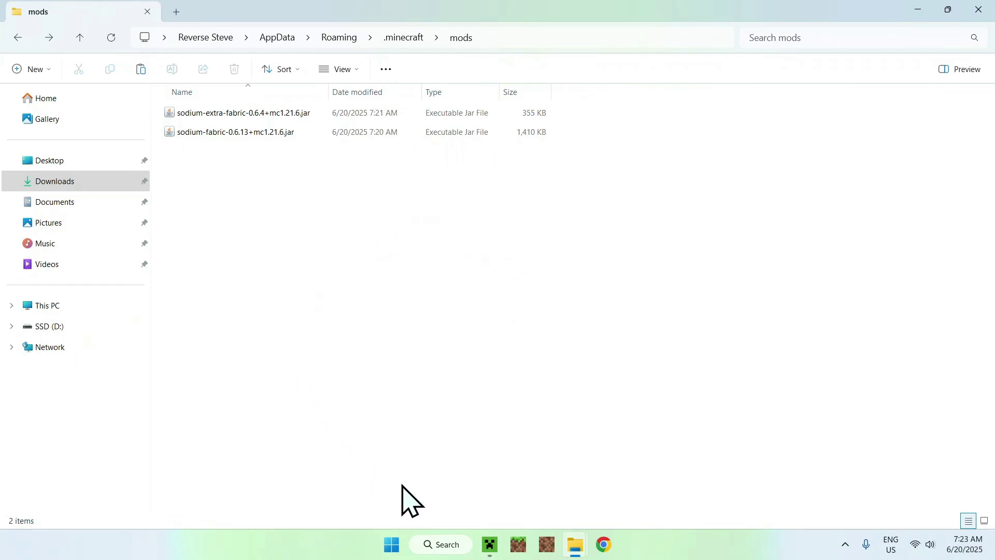
Switch back to the Minecraft Launcher, start the game with fabric-loader-1.21.6 and maximize its window.
click(489, 544)
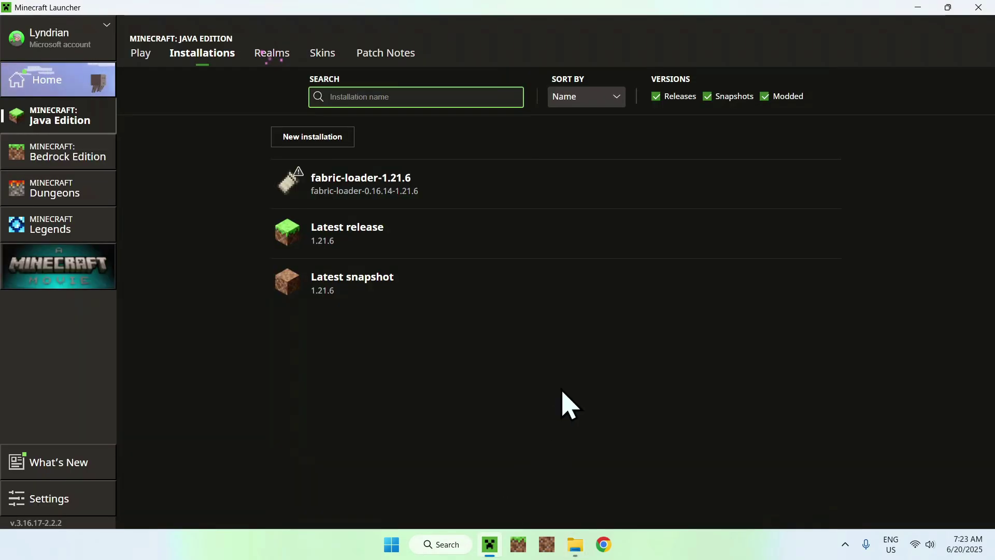
click(141, 53)
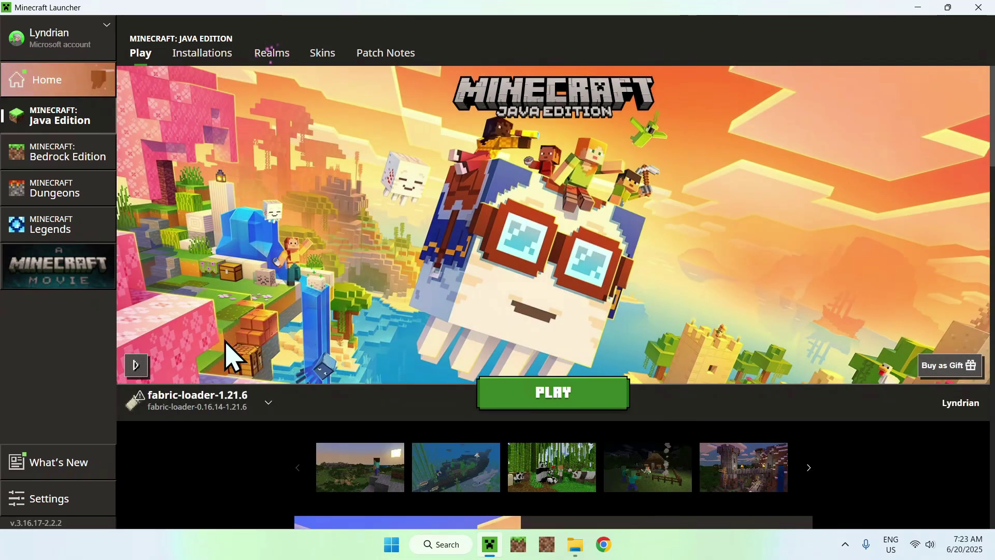
click(554, 398)
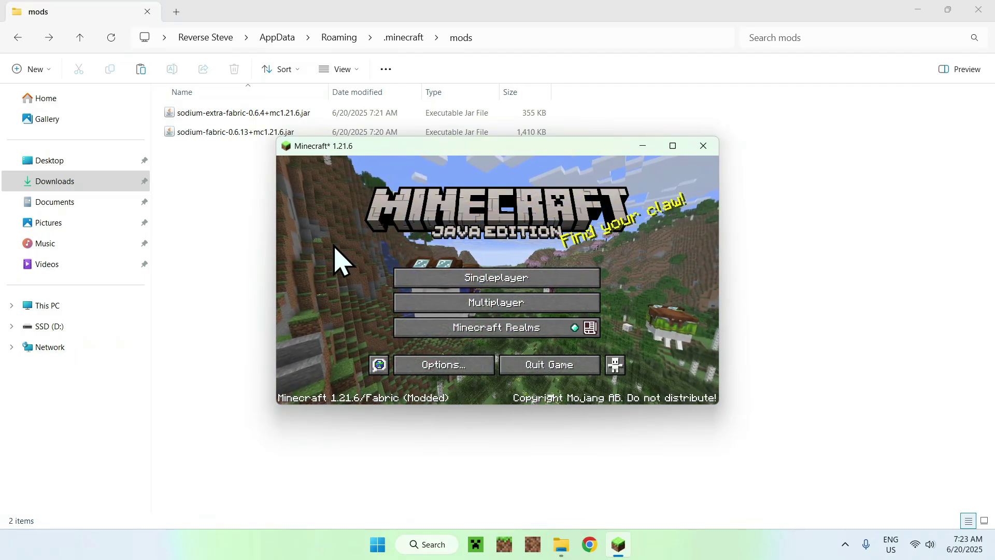
click(673, 146)
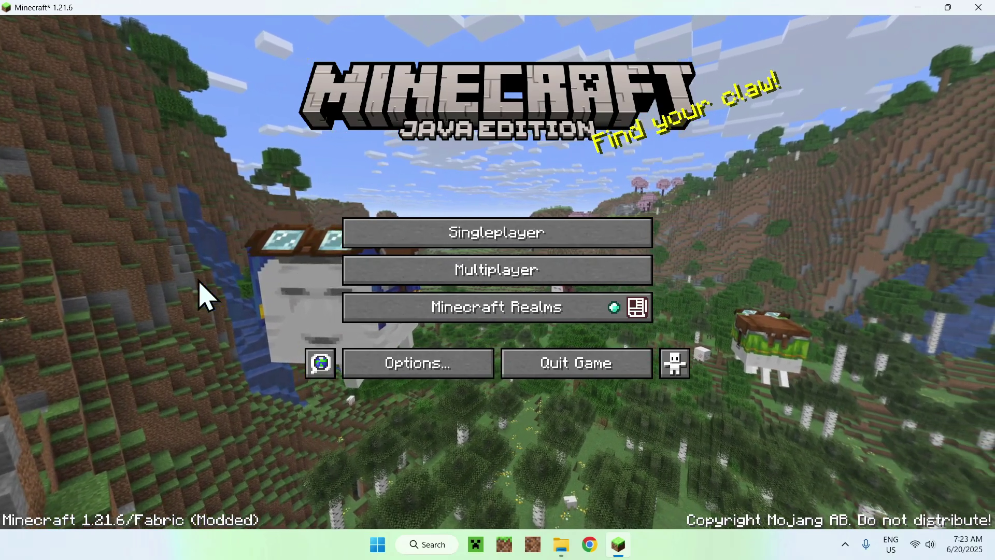
Load the singleplayer world Tutorials and walk forward across the grass.
click(517, 233)
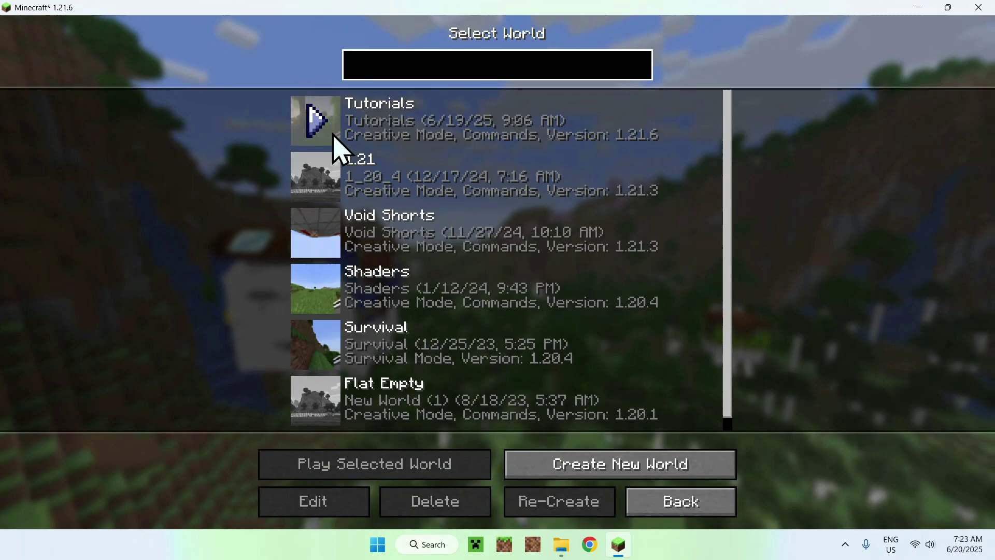
click(333, 151)
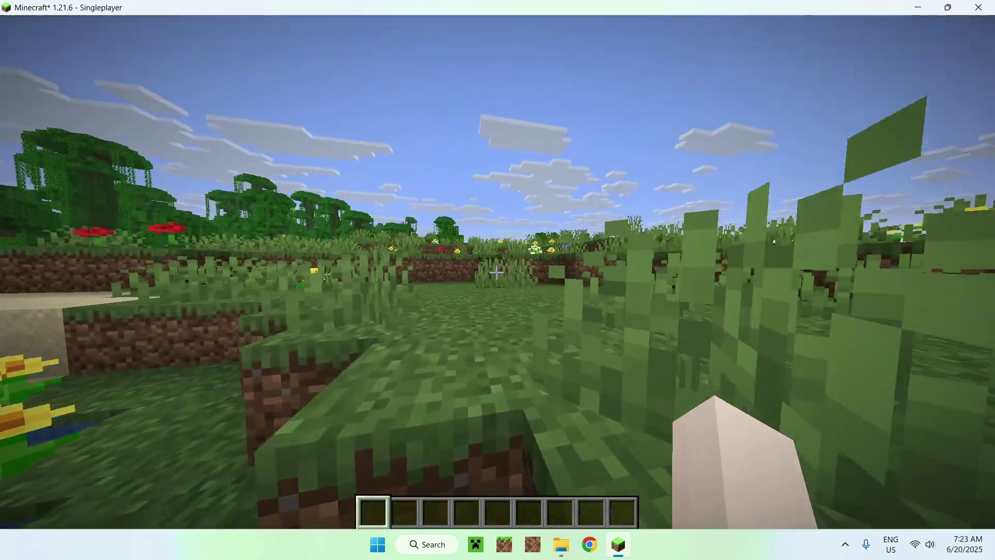
key(w)
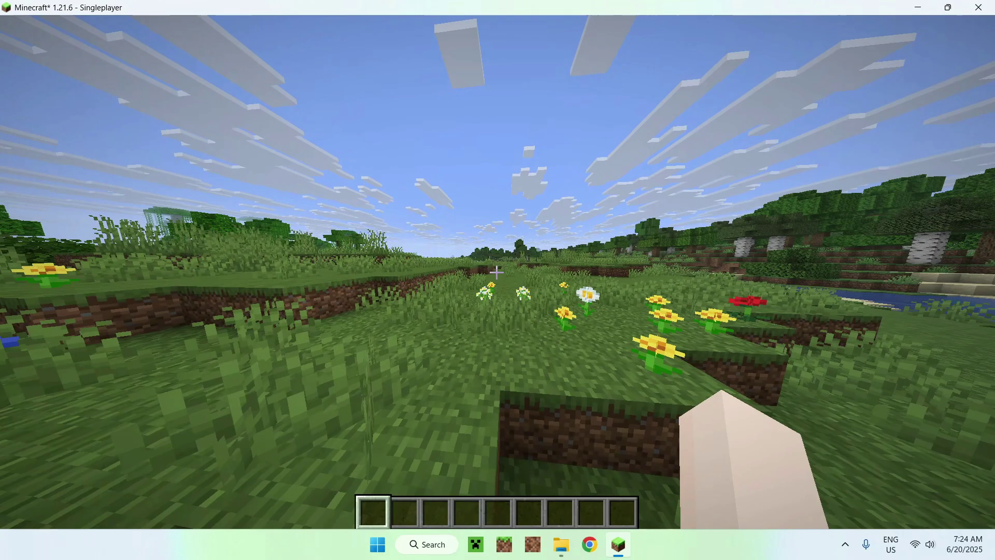
Show the debug overlay to check the frame rate and the active renderer, and hide it again.
key(F3)
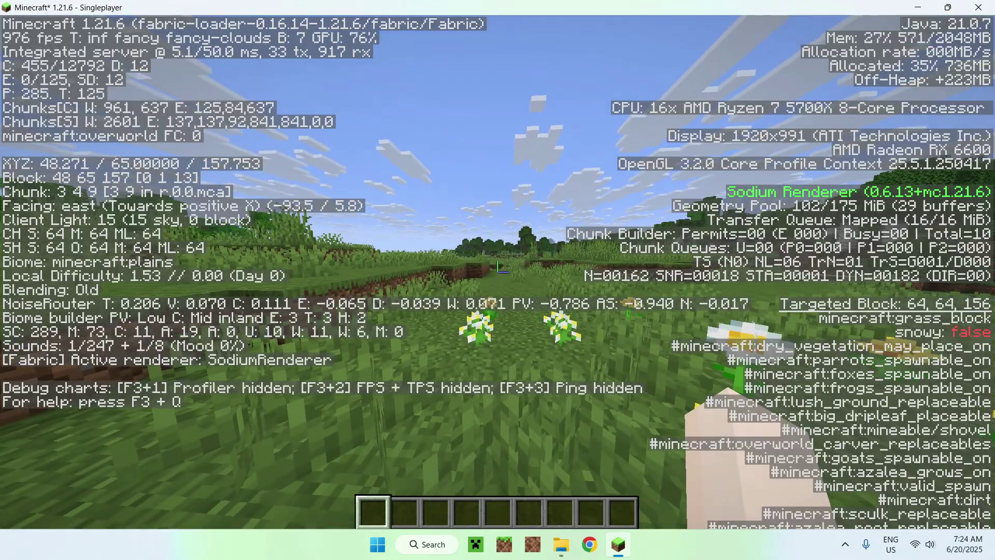
key(t)
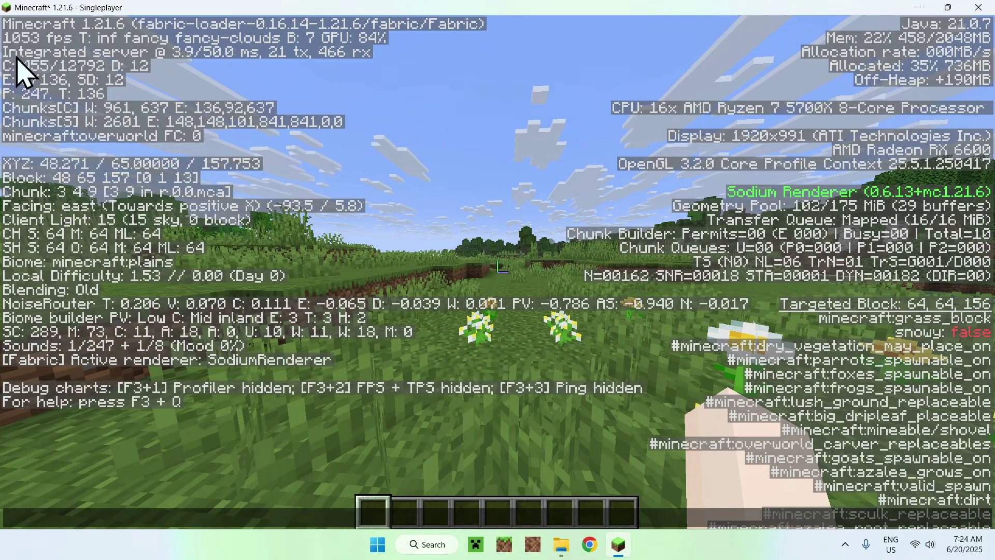
key(Escape)
key(w)
key(F3)
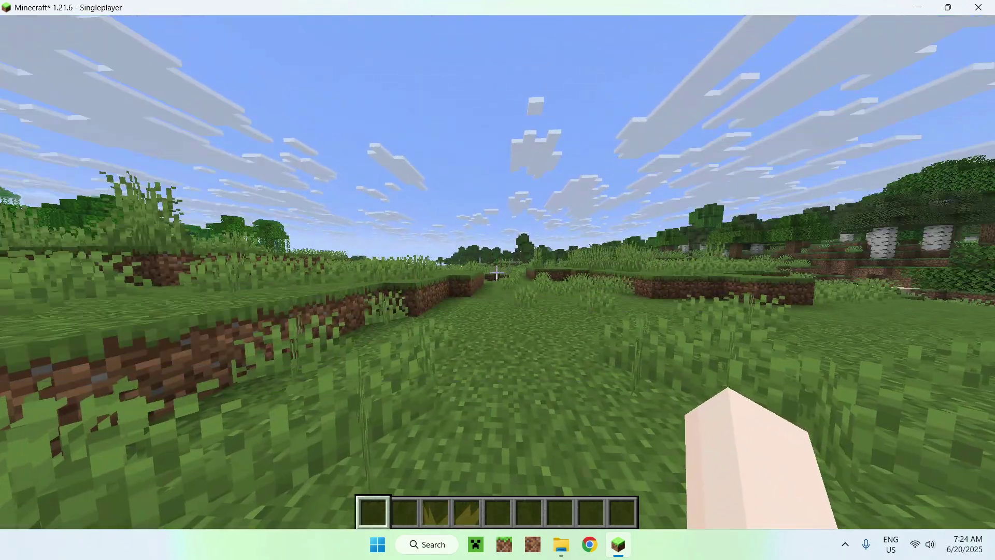
Pause the game and open its Video Settings.
key(Escape)
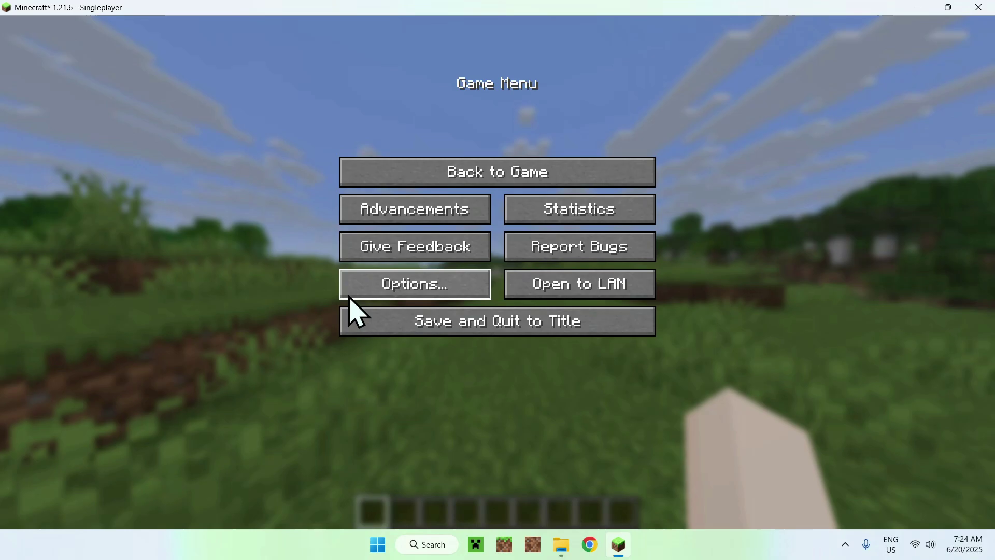
click(413, 292)
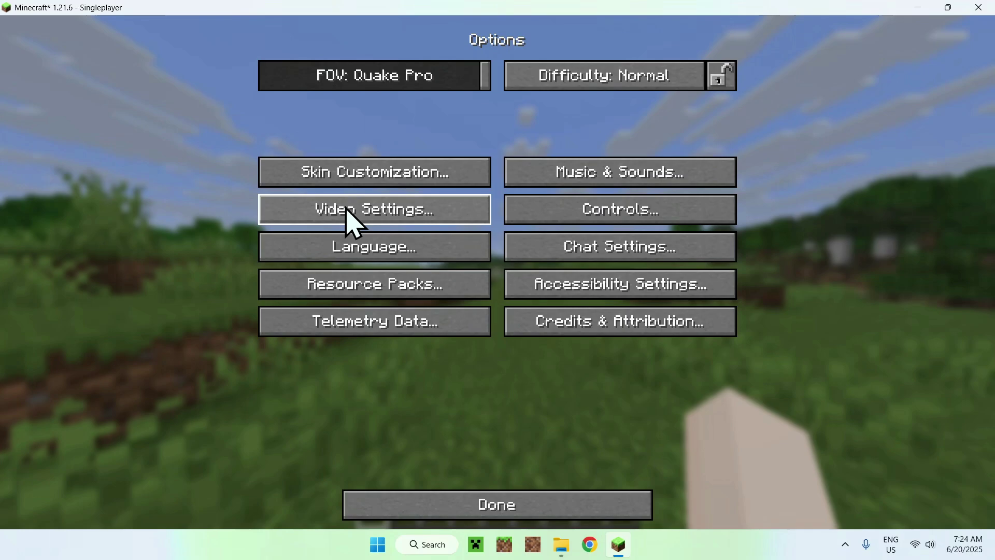
click(369, 218)
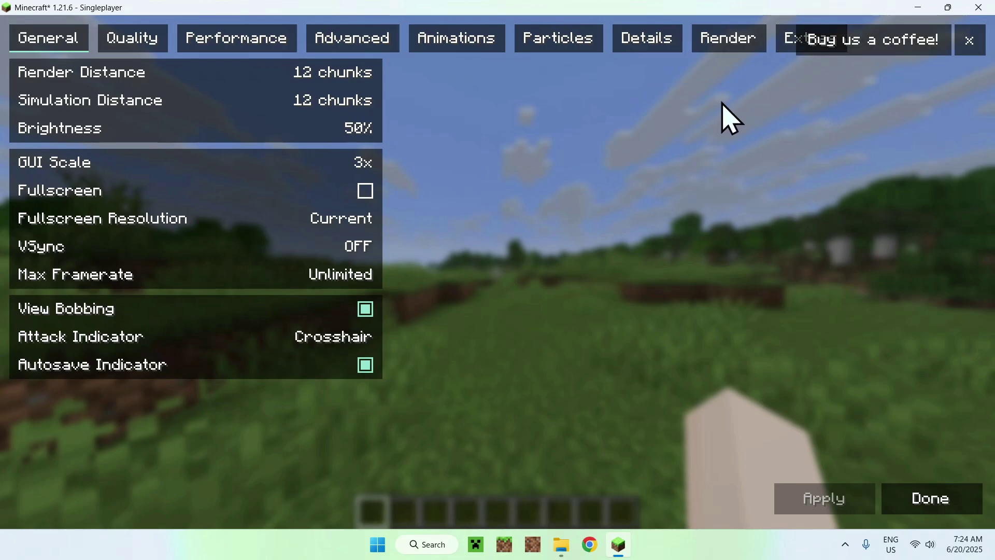
Look through the video settings pages that Sodium and Sodium Extra provide, from Quality to the last page.
click(151, 46)
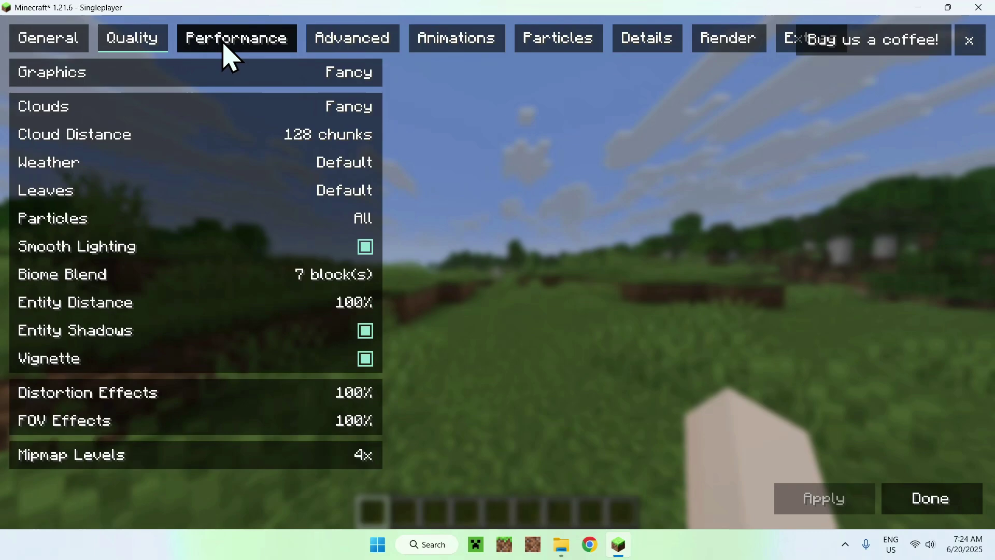
click(252, 50)
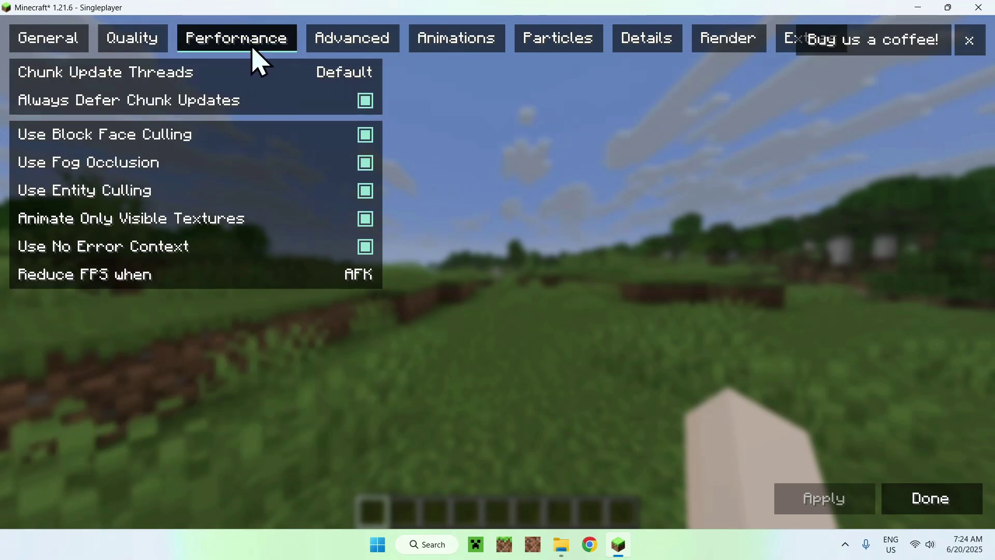
click(356, 45)
click(465, 48)
click(557, 39)
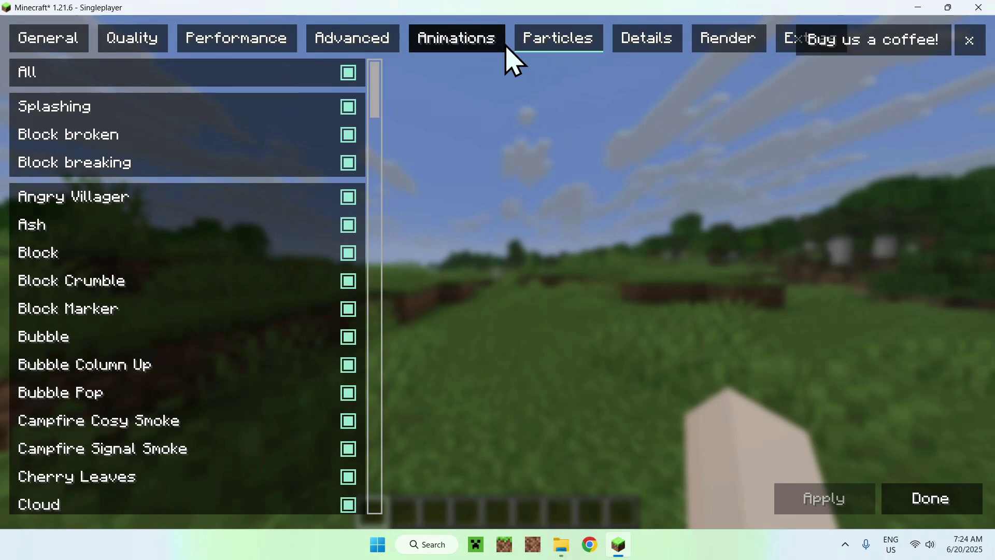
click(641, 46)
click(718, 46)
click(789, 44)
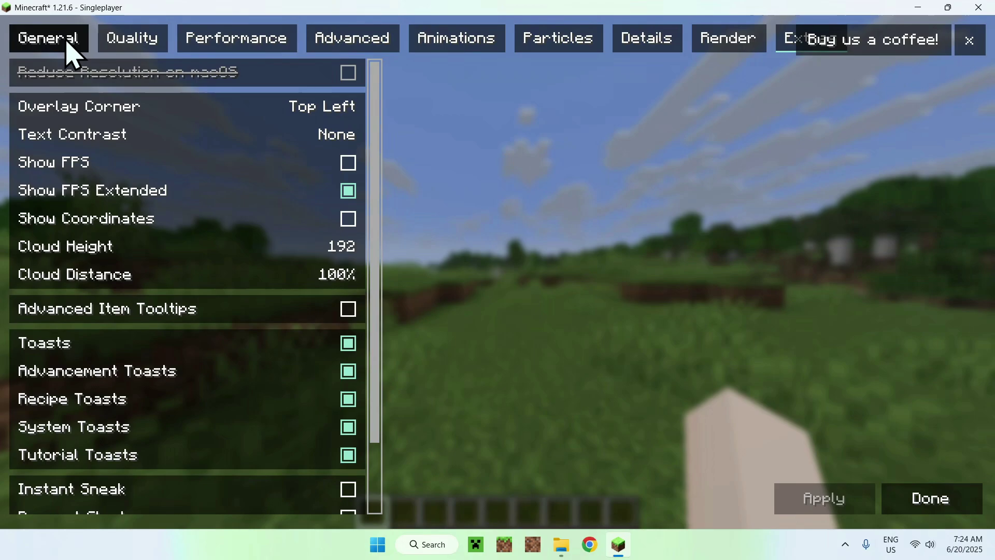
click(71, 50)
click(136, 45)
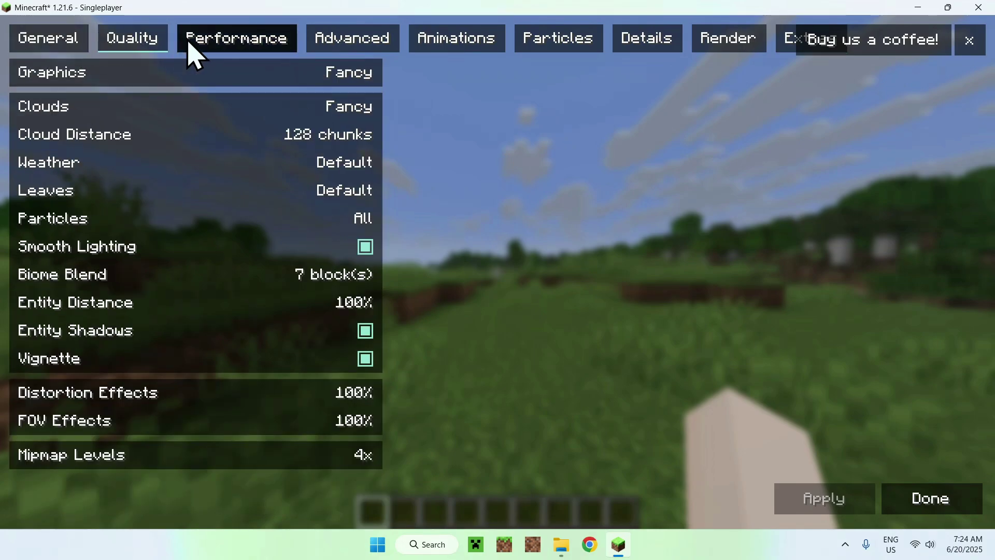
click(259, 43)
click(358, 42)
click(446, 41)
click(534, 44)
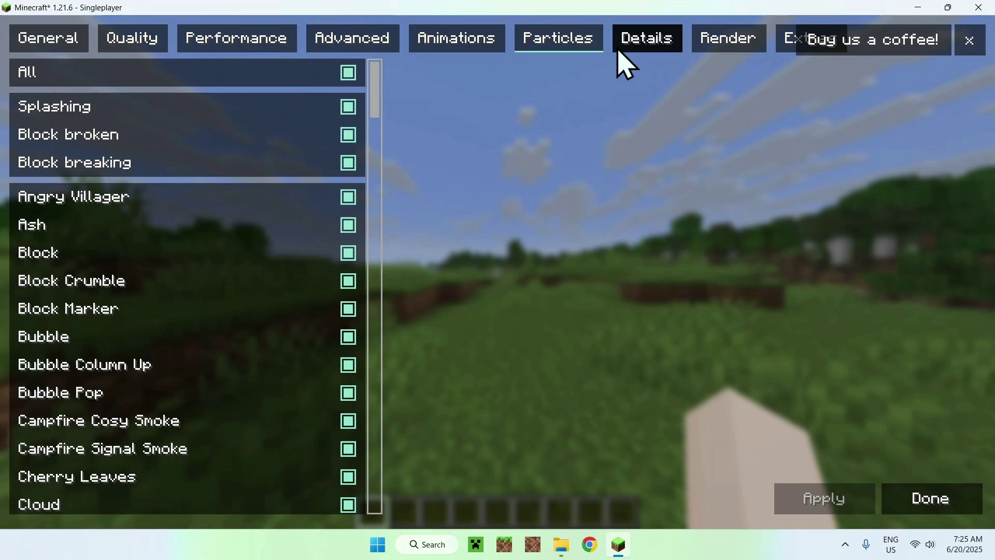
click(645, 41)
click(725, 44)
click(73, 39)
click(135, 46)
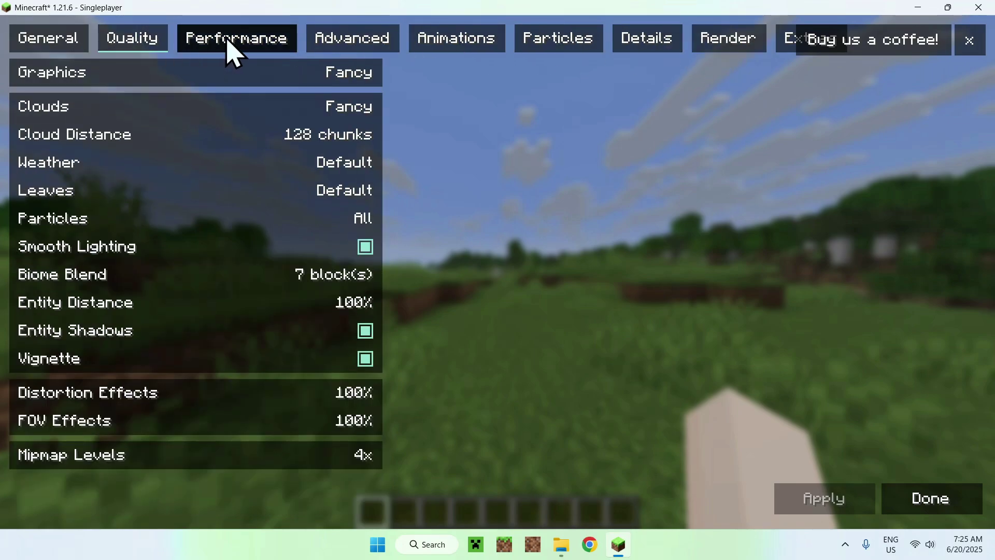
click(229, 45)
click(354, 45)
click(444, 49)
click(557, 55)
click(645, 41)
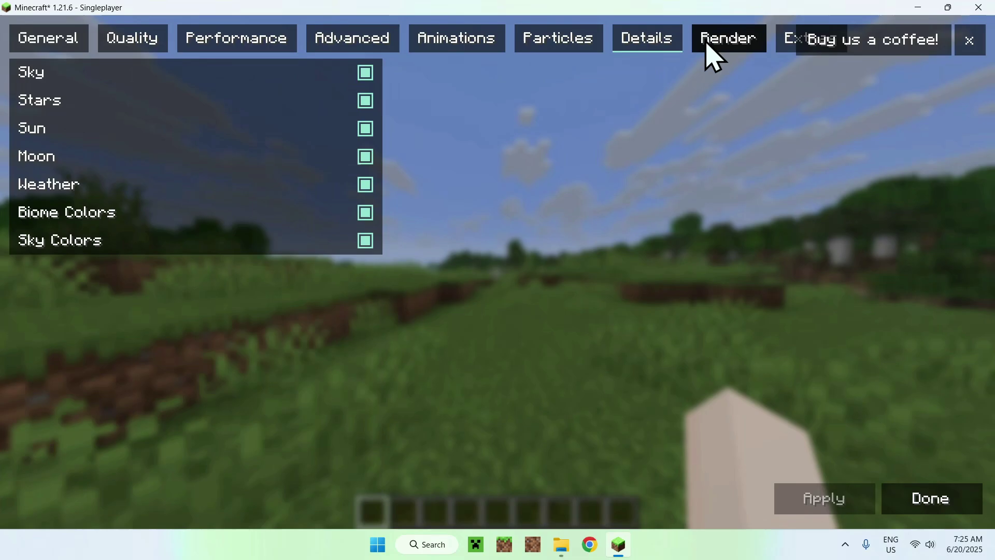
click(706, 49)
click(85, 46)
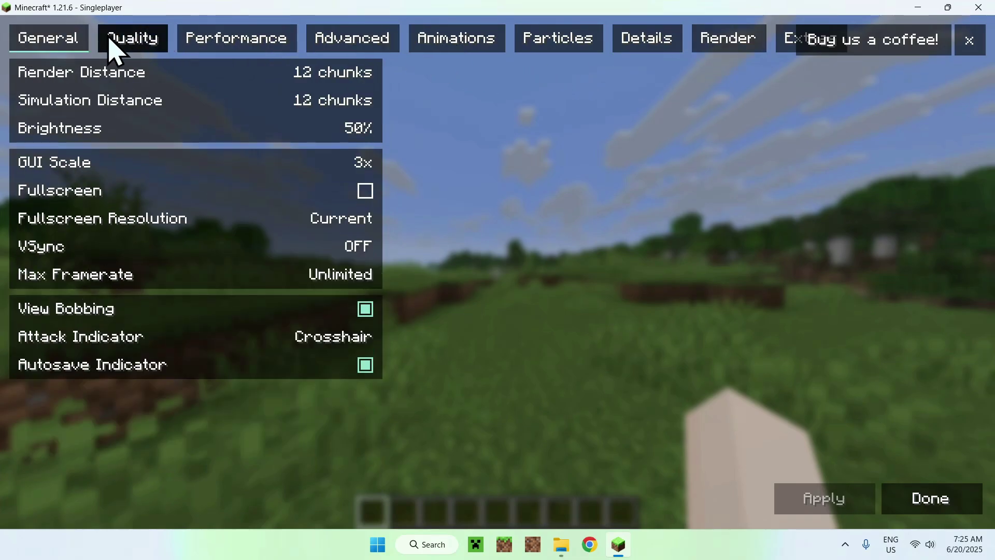
click(114, 45)
click(274, 48)
click(354, 45)
click(456, 46)
click(591, 49)
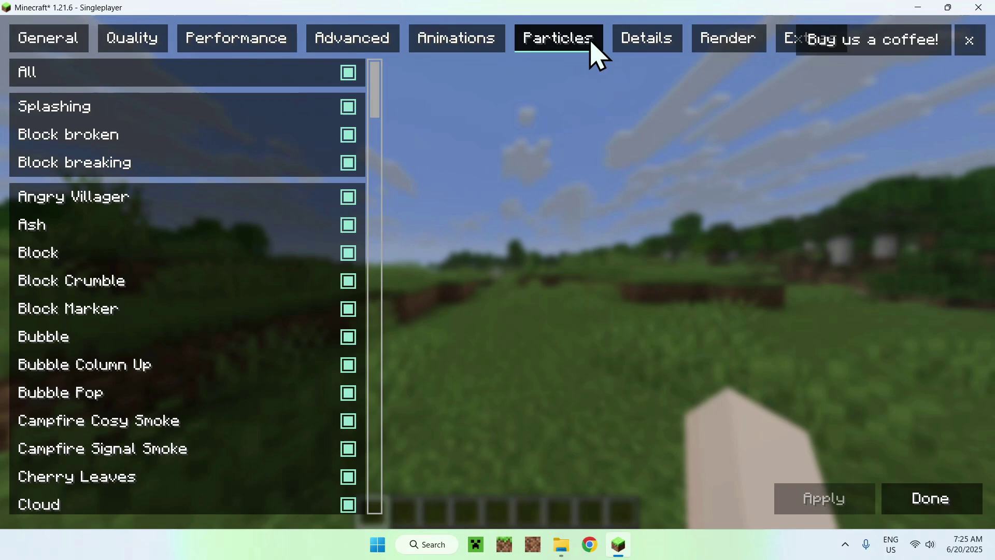
click(645, 44)
click(730, 47)
click(786, 43)
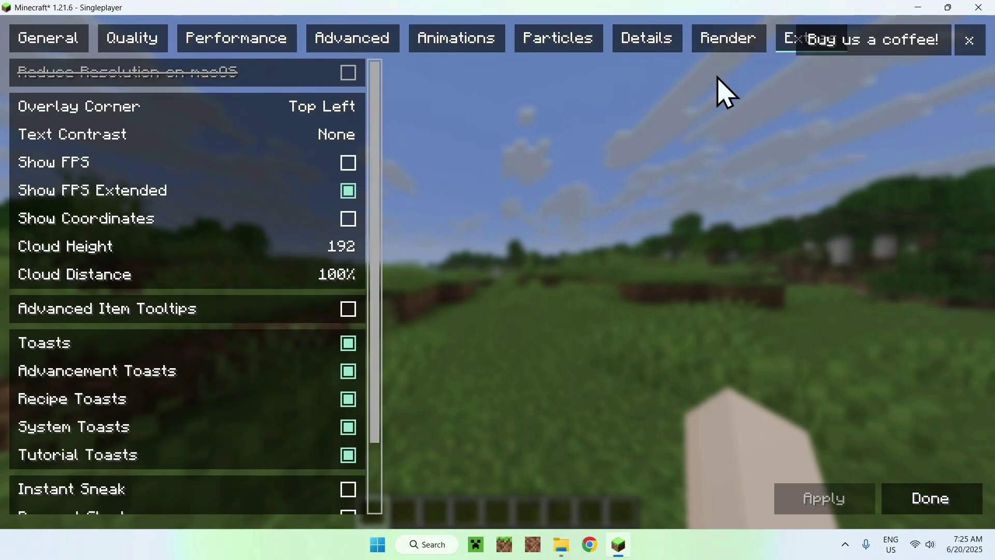
Close the video settings and the options, and return to the game.
click(942, 499)
click(491, 508)
key(Escape)
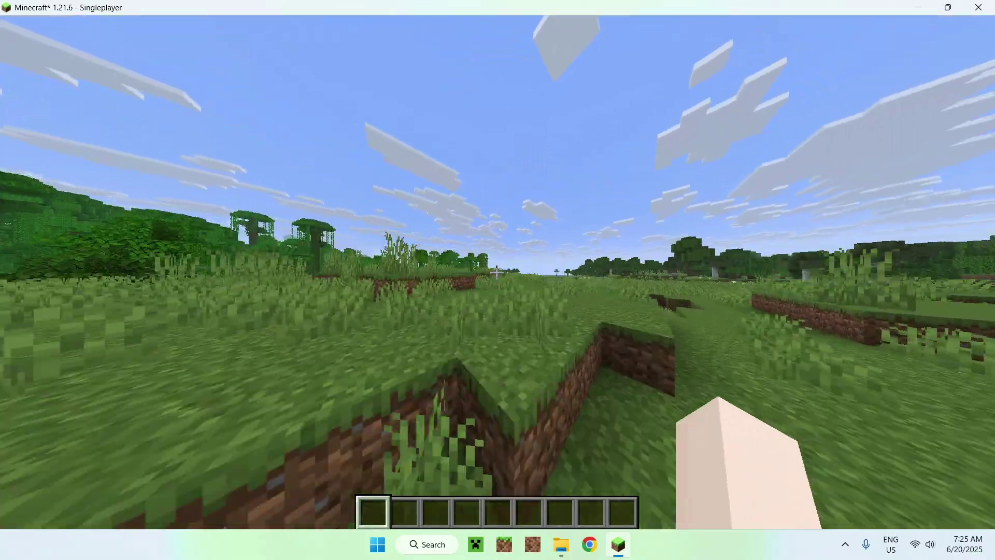
Change the camera to the third-person view facing the character and run across the plains.
mouse_move(497, 272)
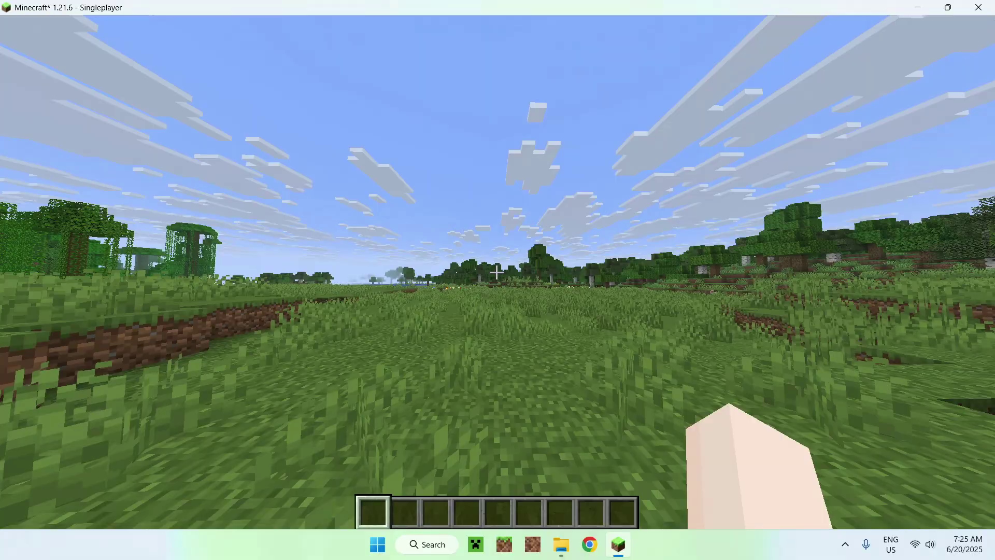
key(F5)
key(F5)
key(w)
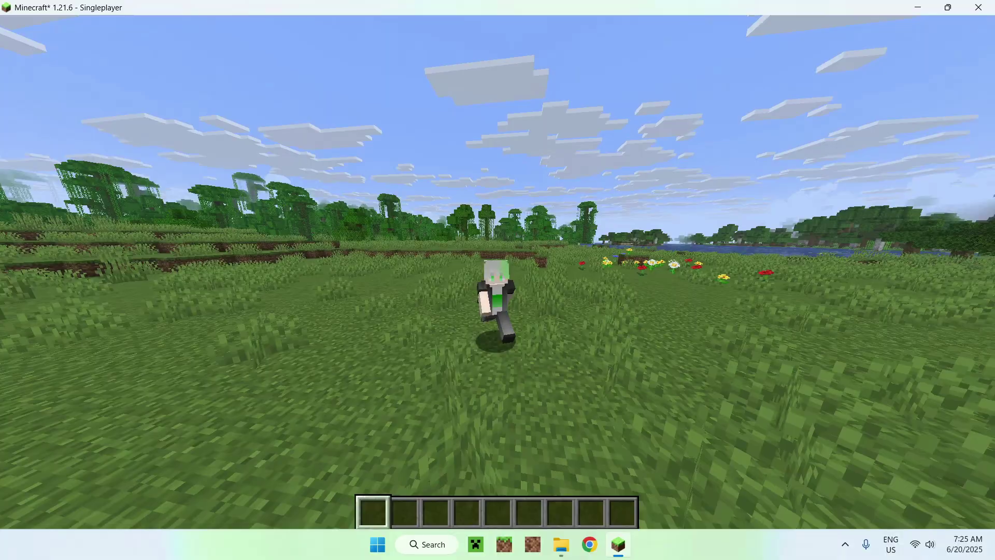
key(w)
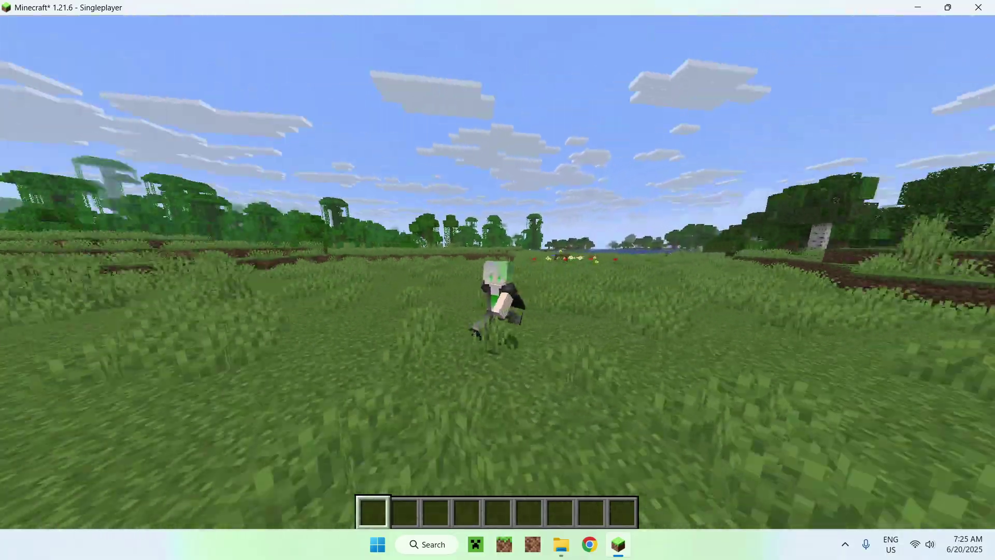